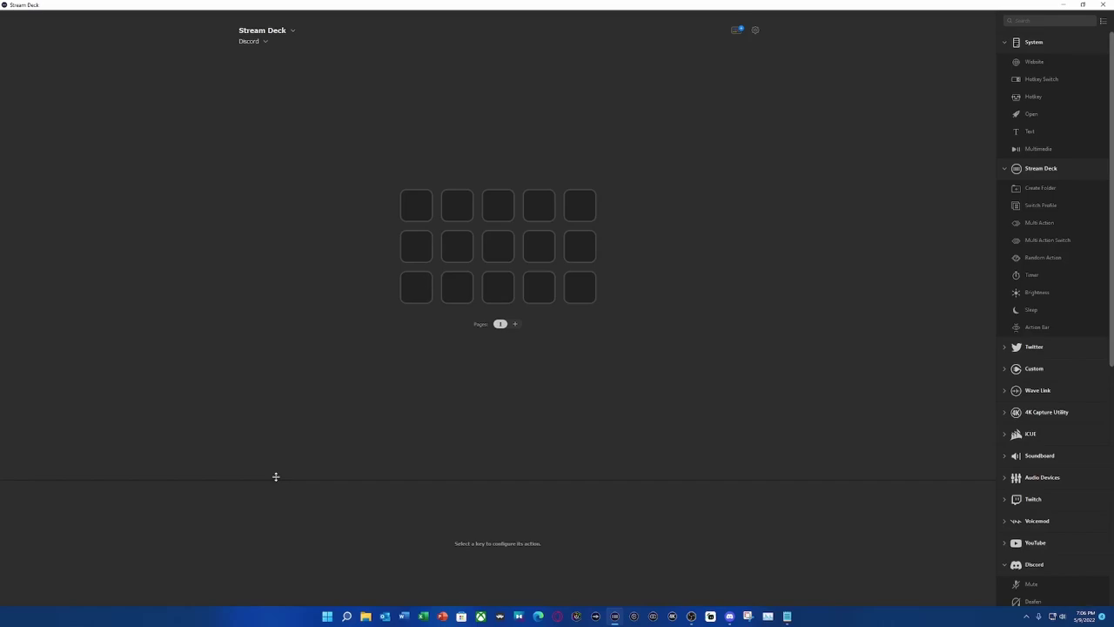
- Browse the Store's Social plugins to confirm Discord Messenger is installed, then close the Store
left_click(737, 31)
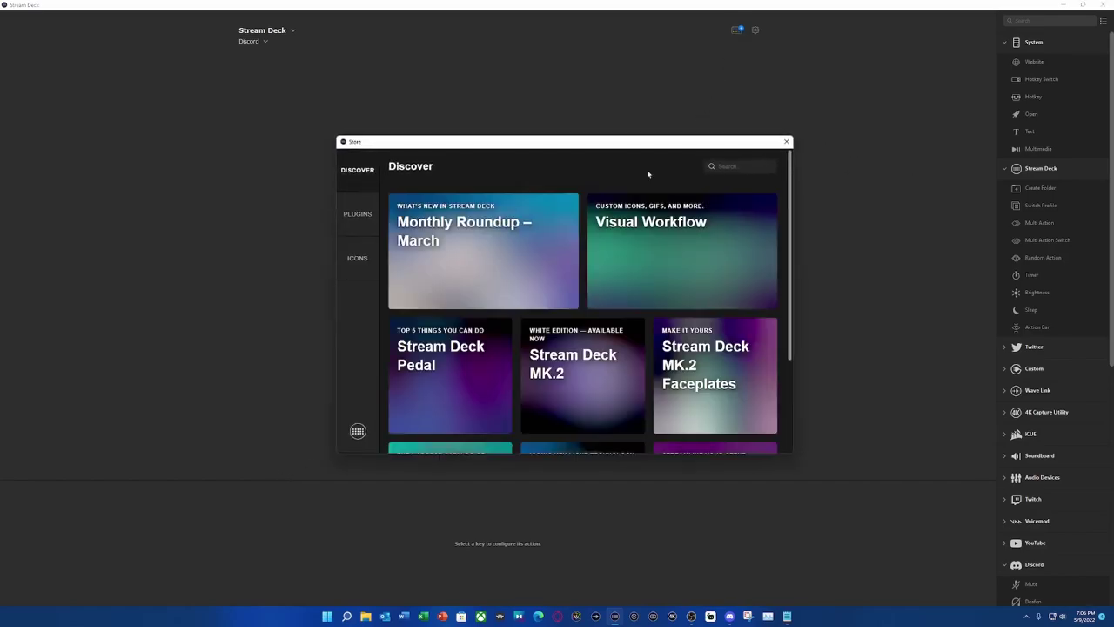
left_click(357, 214)
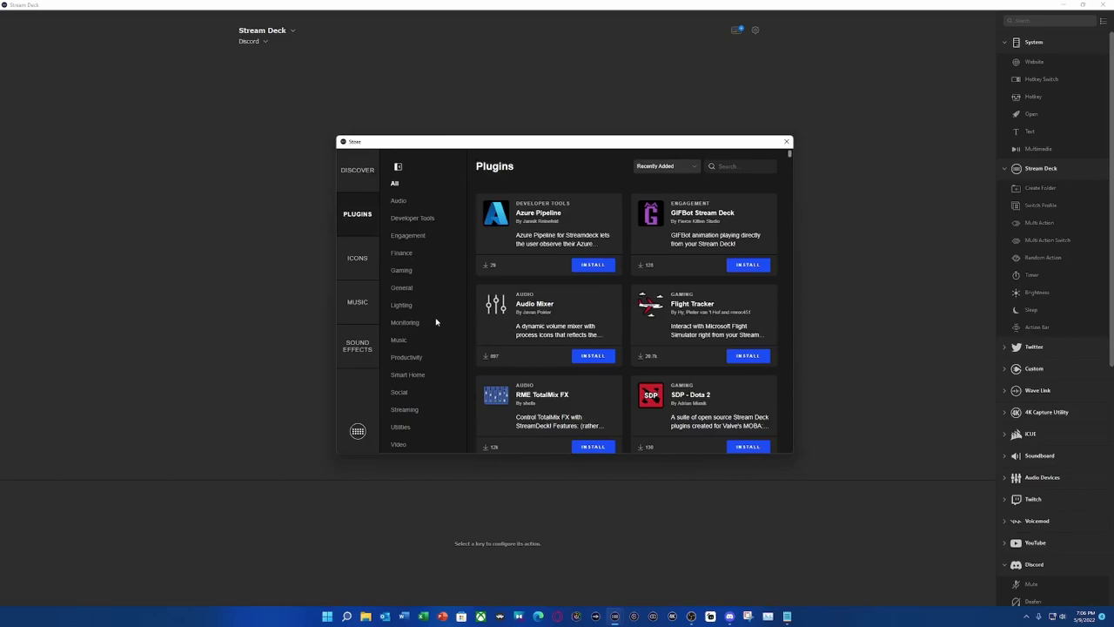
left_click(398, 393)
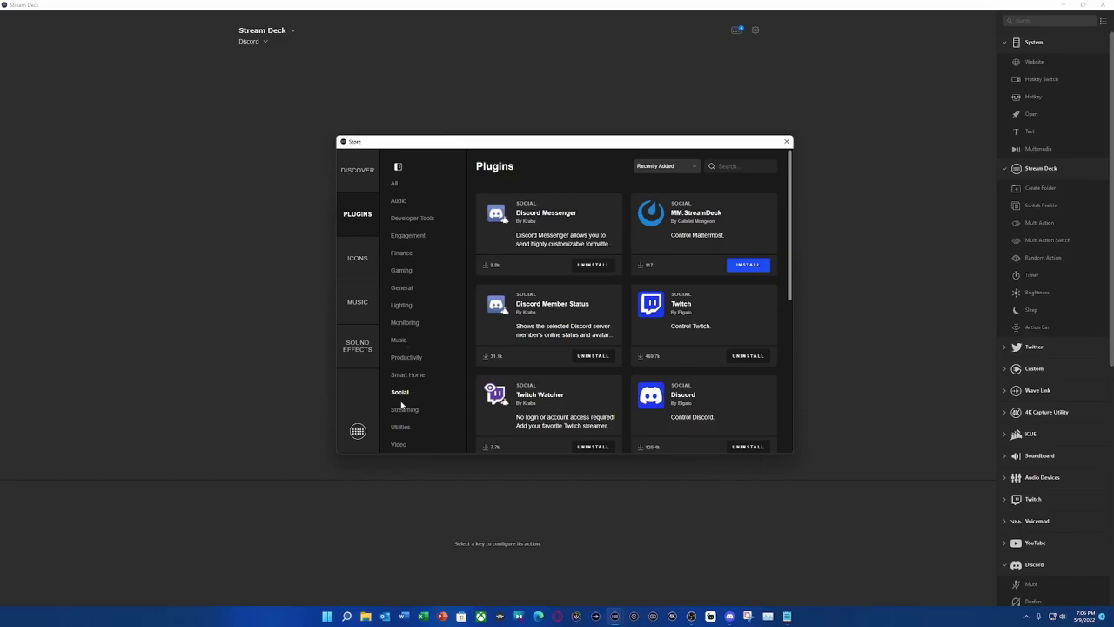
scroll(662, 400, "down", 1)
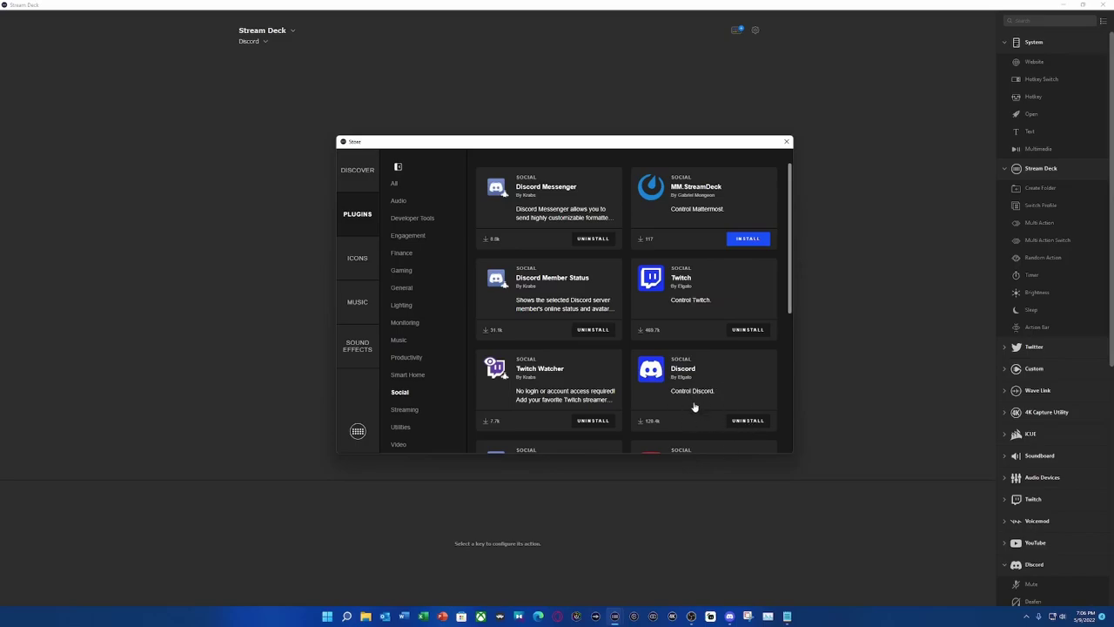
left_click(787, 141)
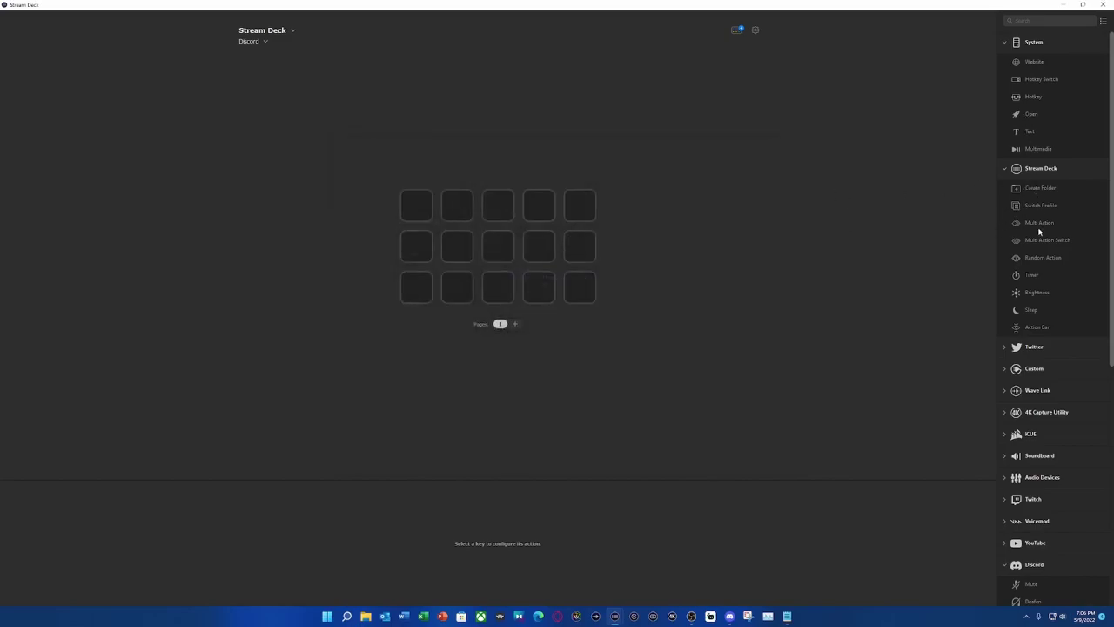
- Drag Multi Action onto the first key, opening its empty action editor
left_click_drag(1037, 228, 418, 207)
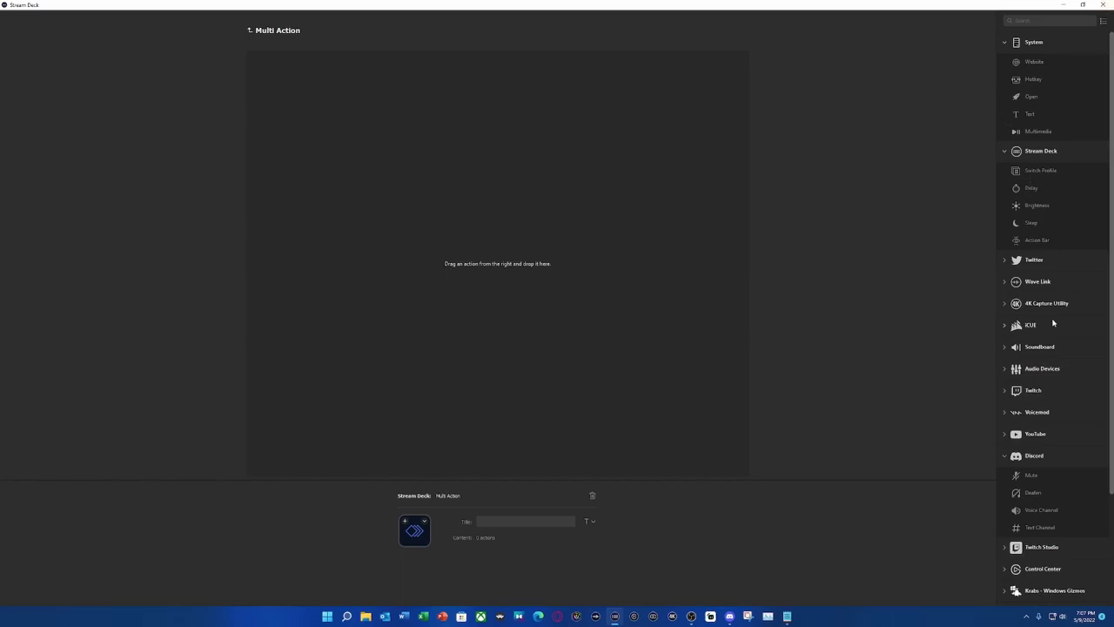
- Add a Discord Text Channel step targeting the general channel on the VibeGamingCorner server
left_click_drag(1042, 527, 407, 292)
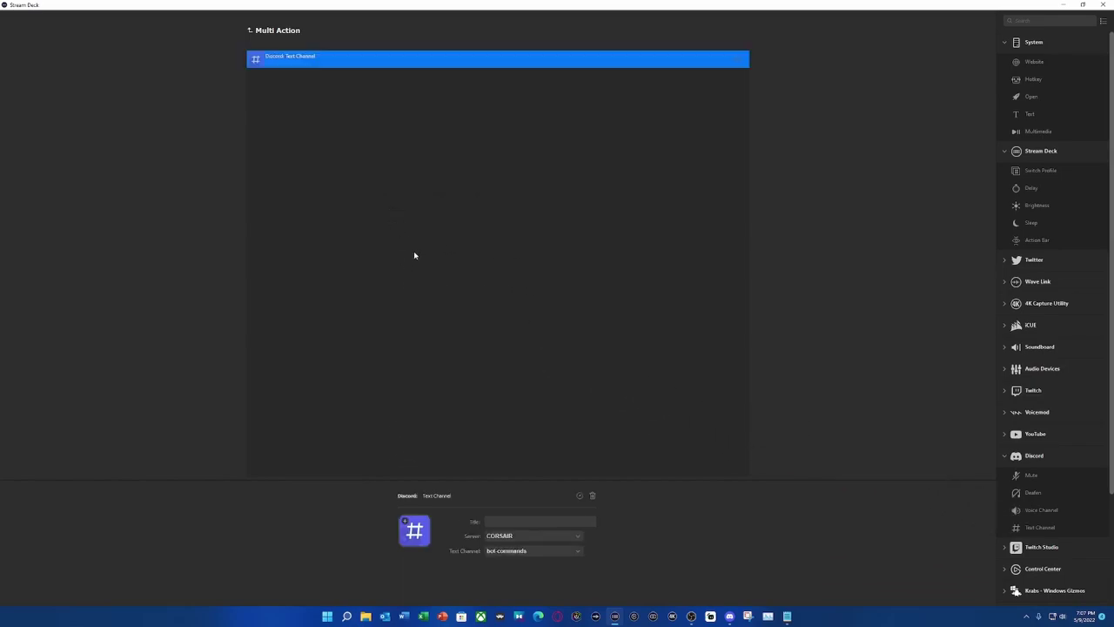
scroll(1041, 444, "down", 1)
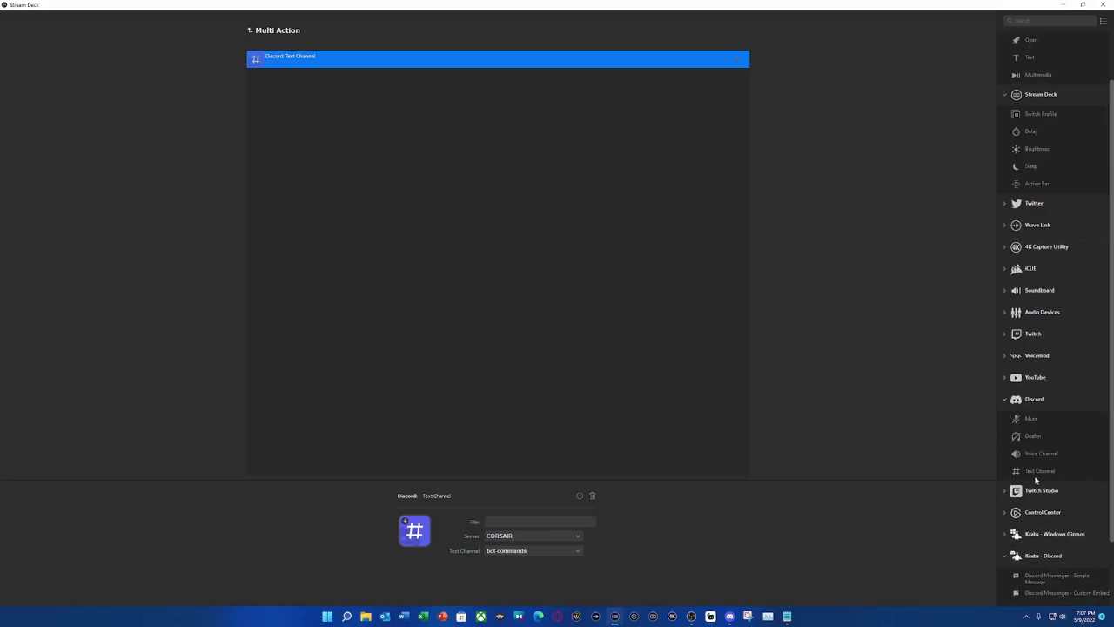
left_click(527, 536)
scroll(534, 522, "down", 5)
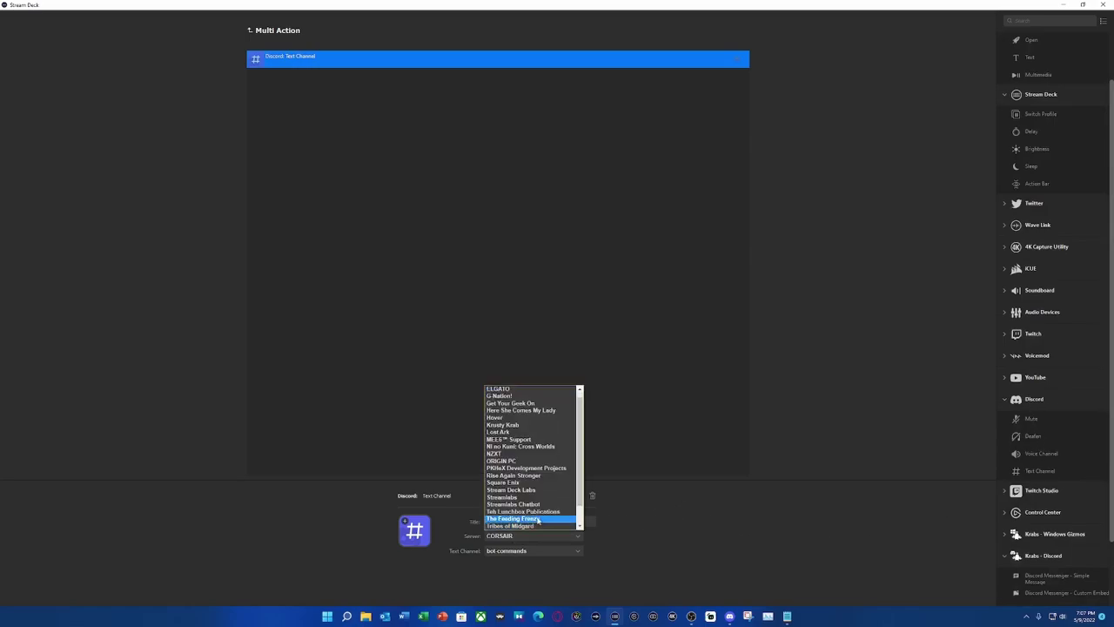
left_click(533, 519)
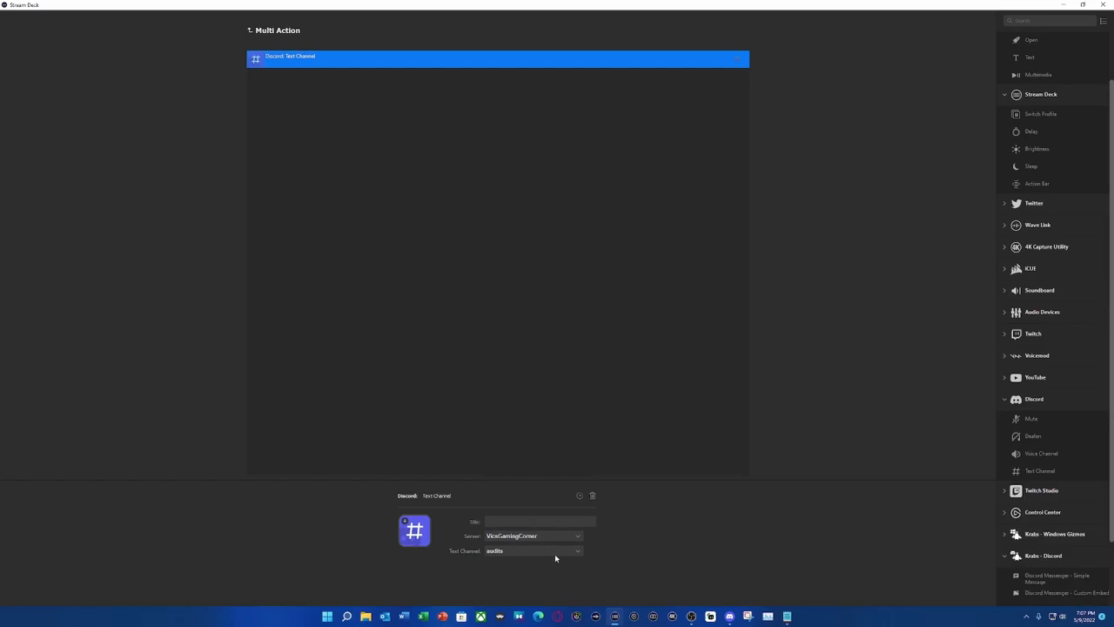
left_click(554, 552)
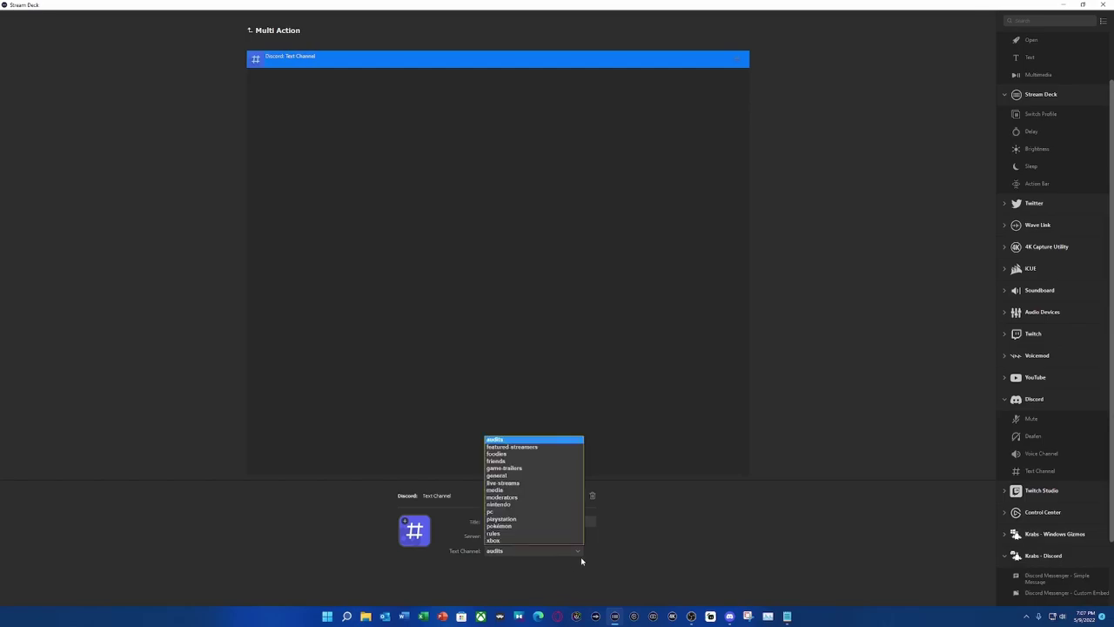
left_click(516, 477)
left_click(486, 411)
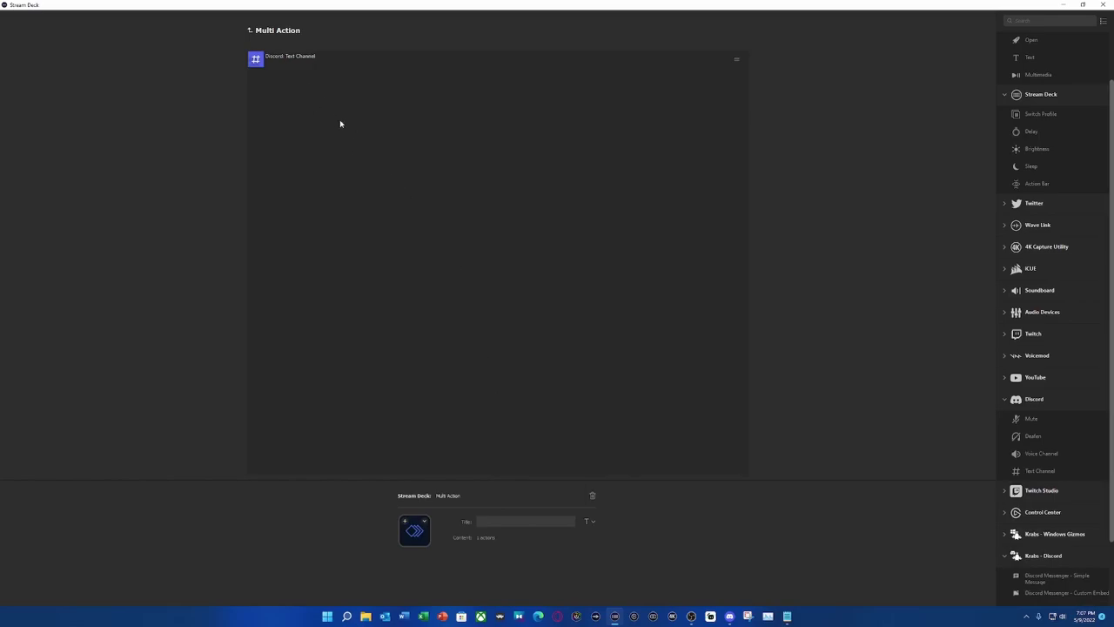
- Append a 5-second Delay, then a System Text step set to press Enter after the message
left_click_drag(1031, 132, 496, 156)
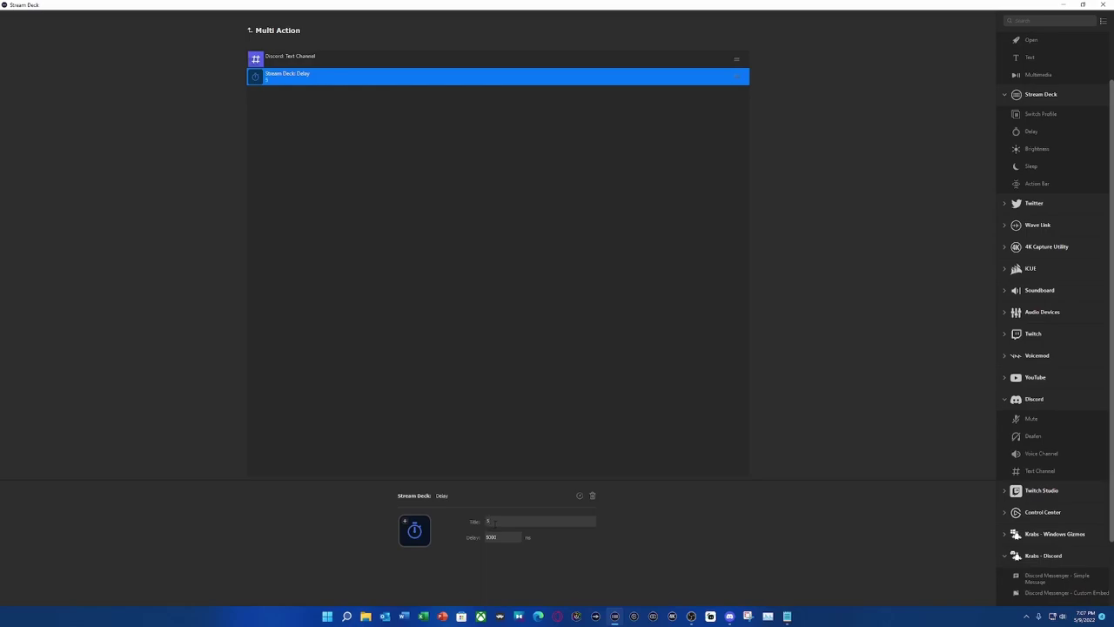
left_click(490, 330)
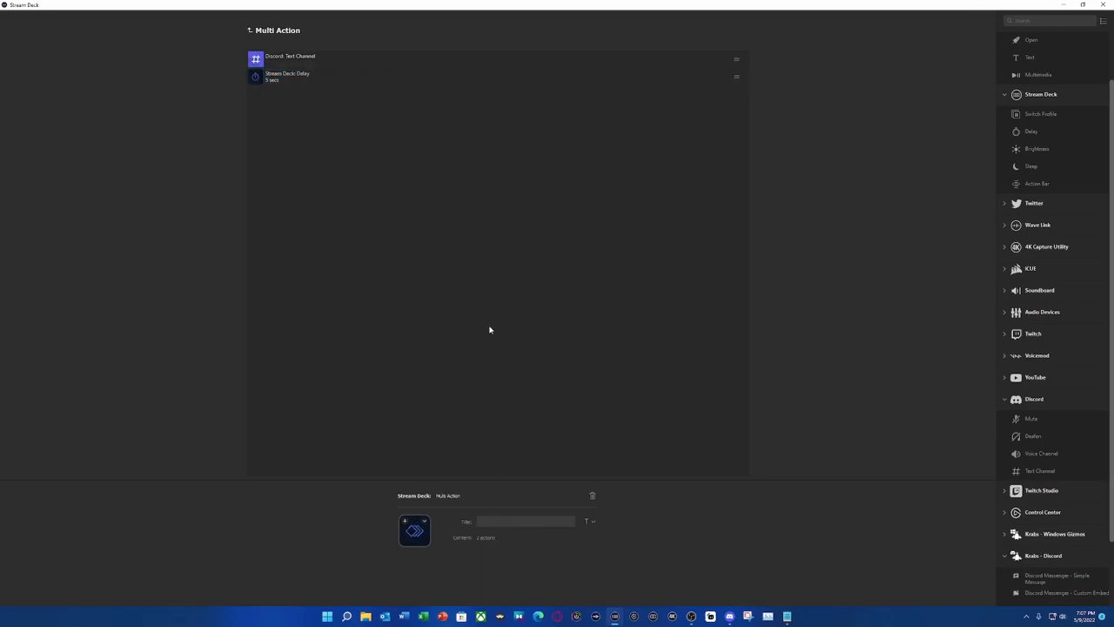
scroll(1059, 222, "up", 2)
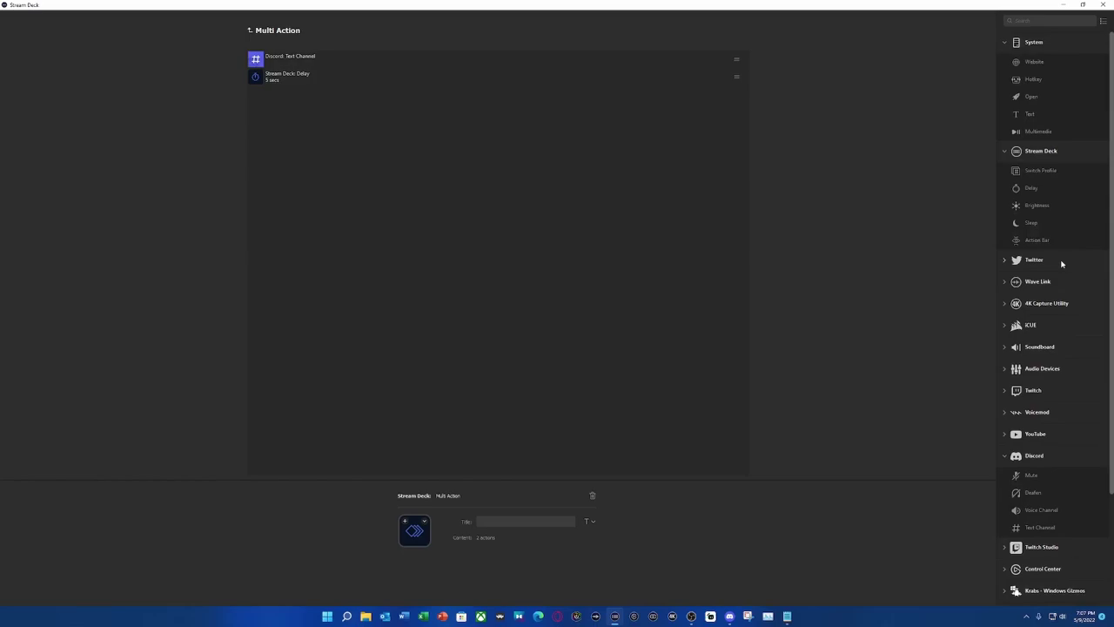
left_click_drag(1029, 119, 452, 202)
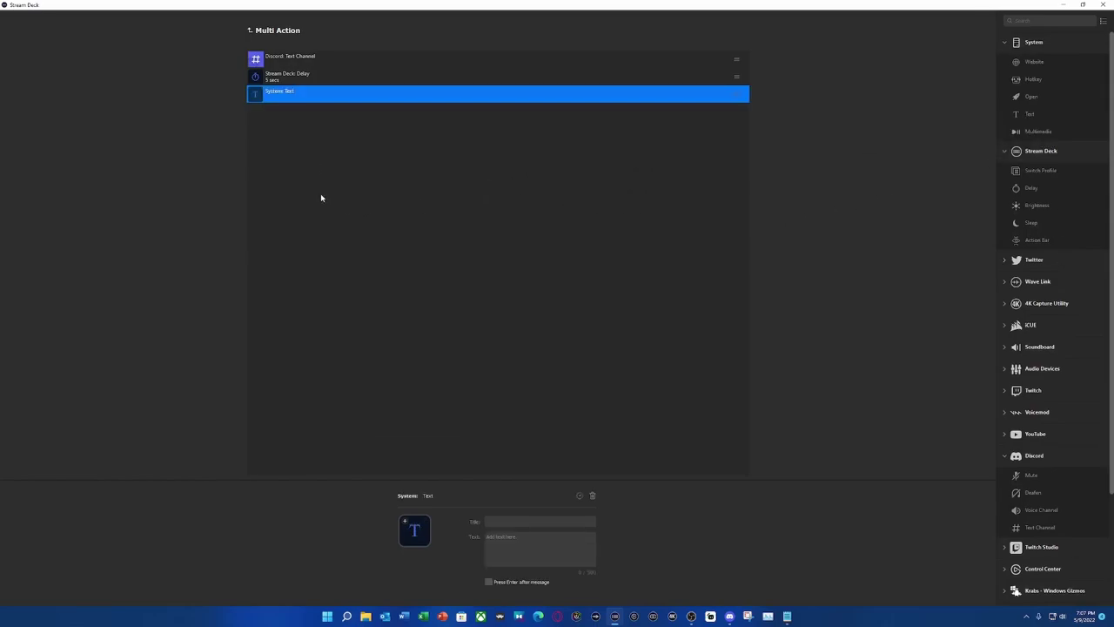
left_click(489, 582)
- Copy the 'I'm live! Thanks for watching!' message with its Twitch link from Notepad
left_click(787, 615)
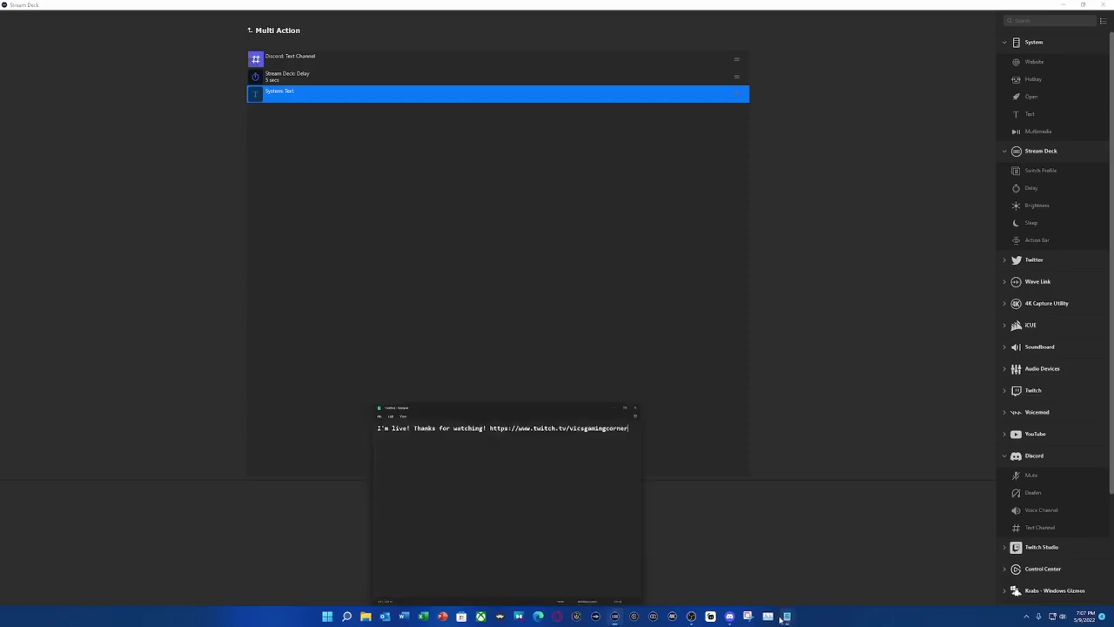
left_click_drag(487, 266, 7, 267)
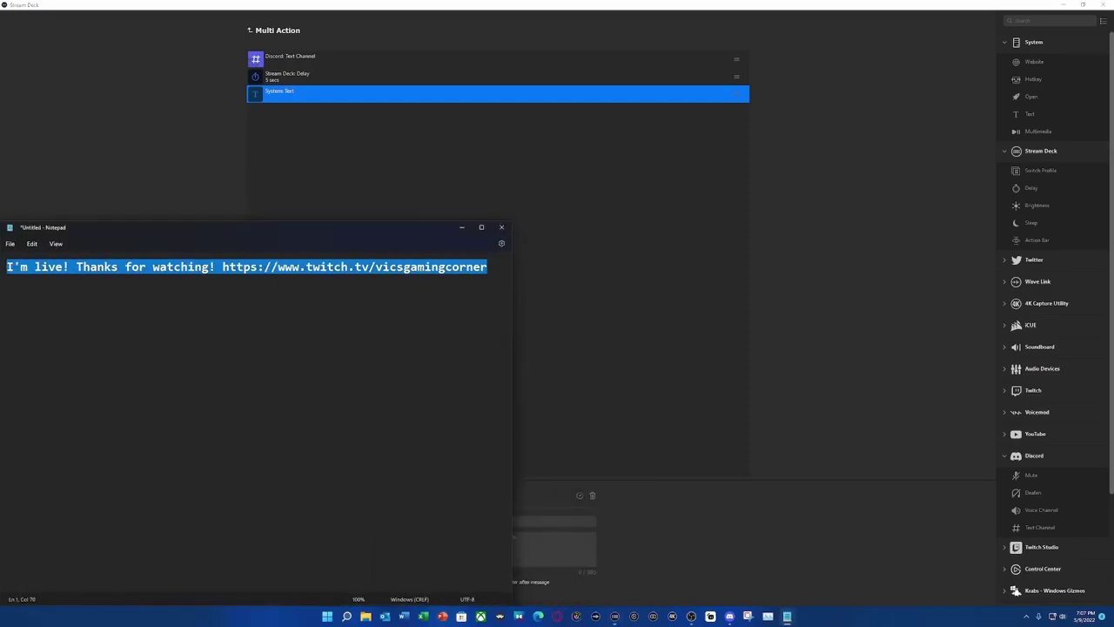
right_click(121, 272)
left_click(162, 312)
left_click(216, 282)
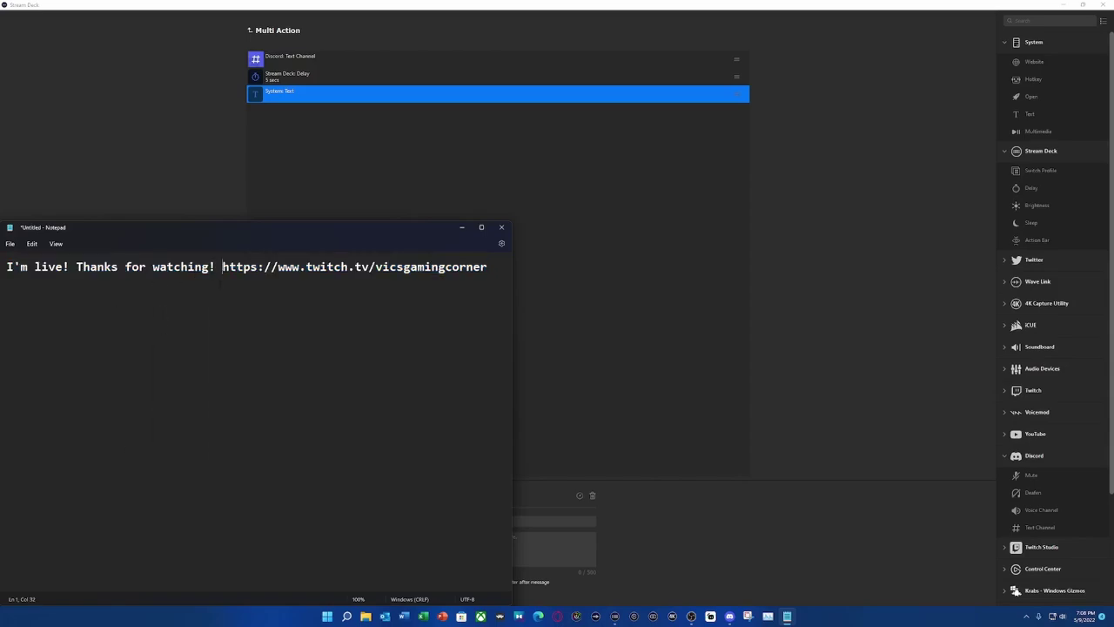
key("Return")
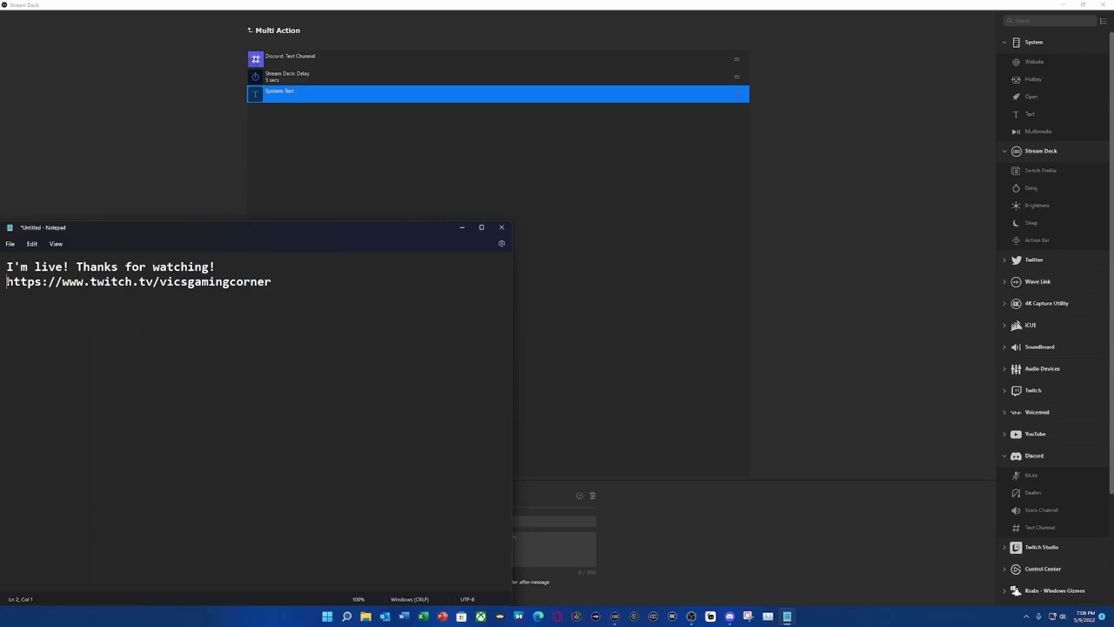
key("BackSpace")
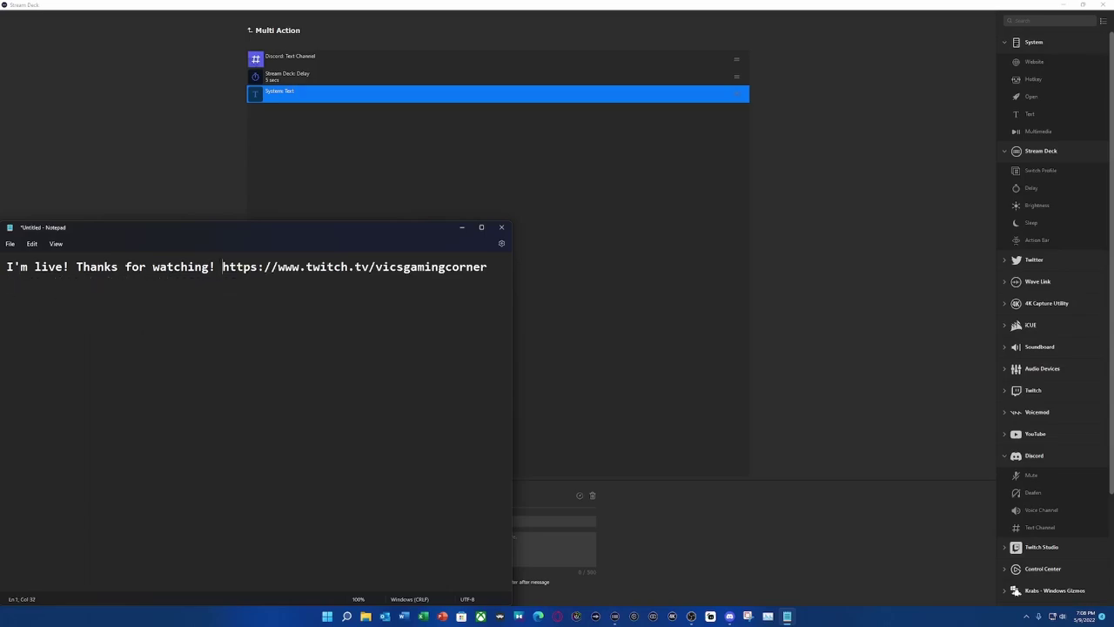
key("Return")
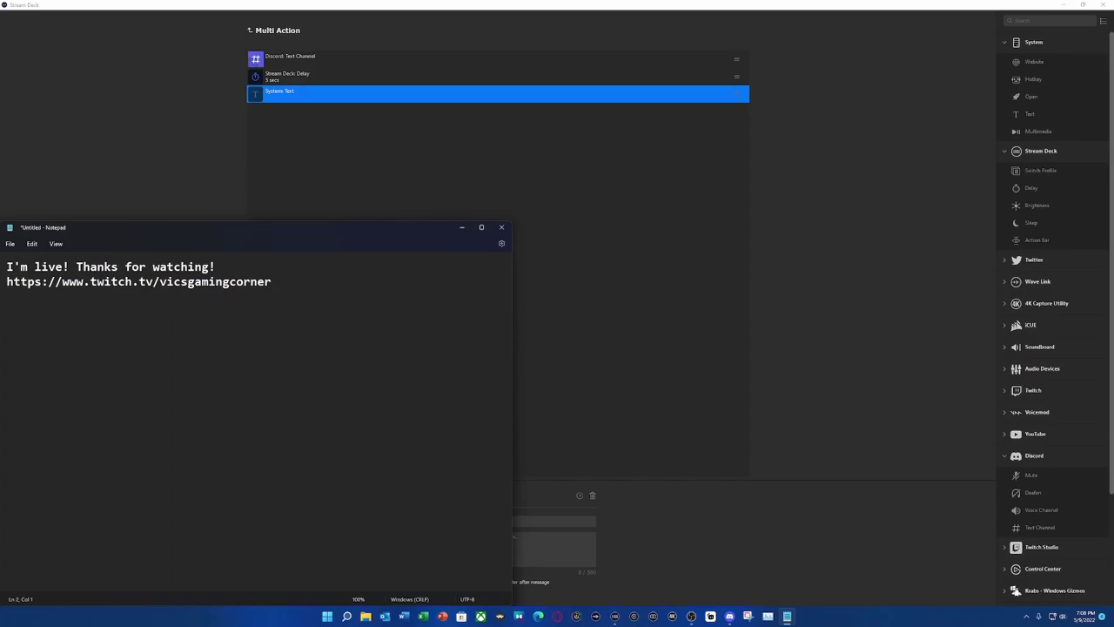
key("BackSpace")
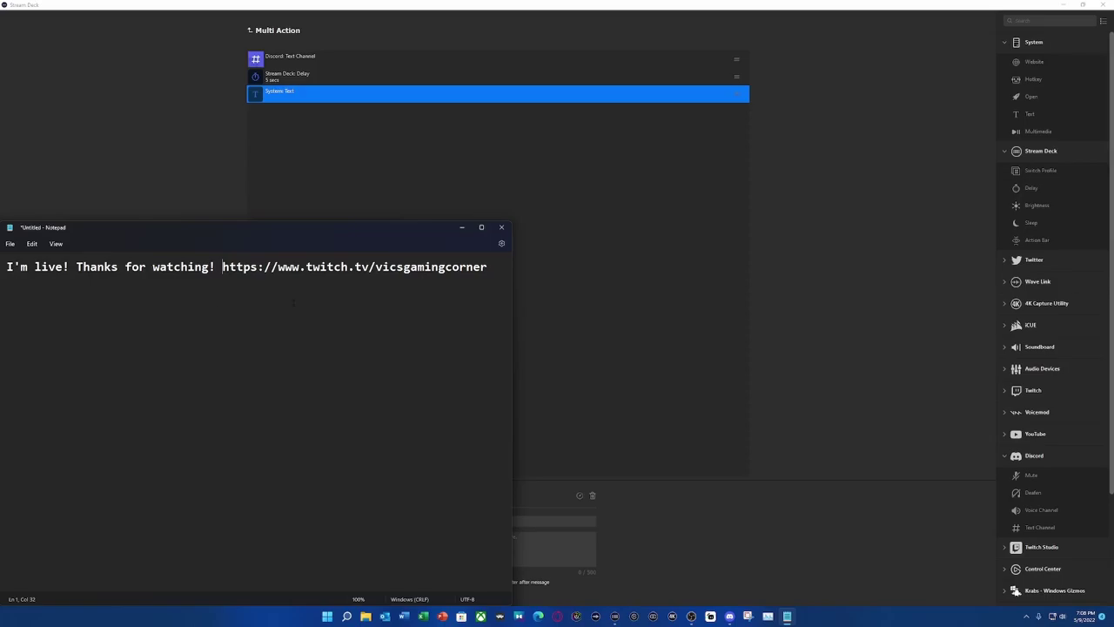
left_click(574, 412)
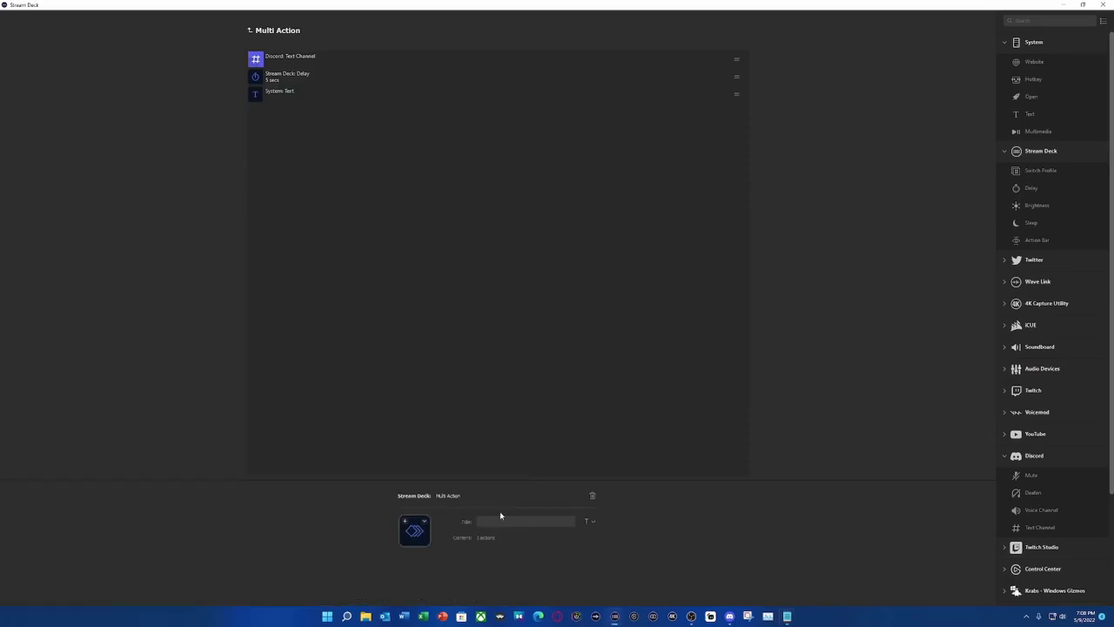
- Paste the live message into the System Text step and review the sequence's actions
left_click(298, 91)
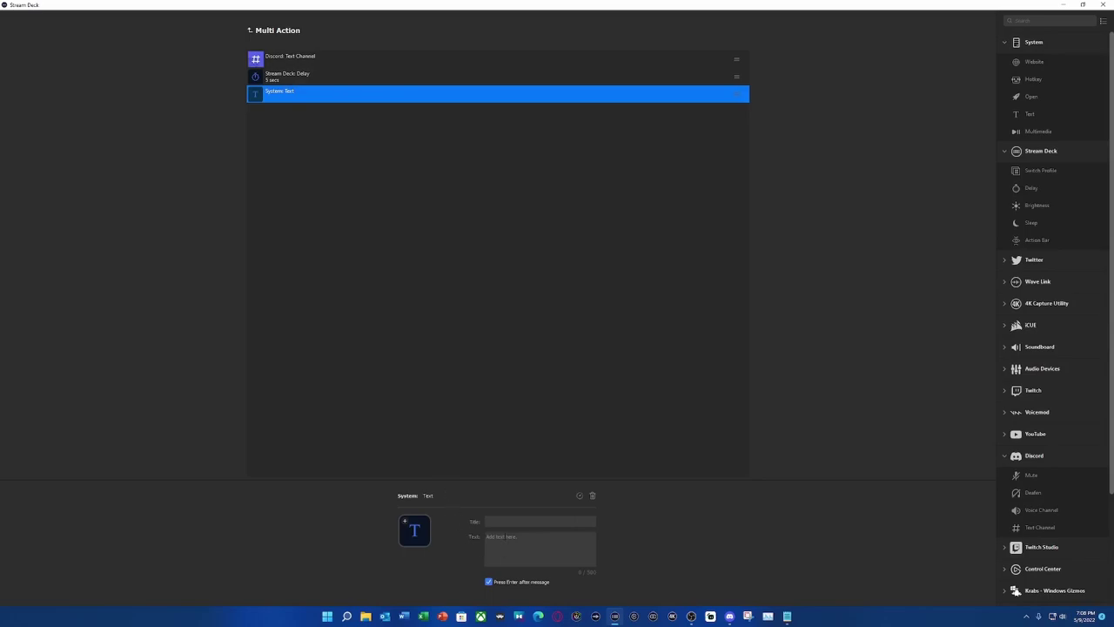
key("ctrl+v")
left_click(317, 76)
left_click(306, 57)
left_click(293, 79)
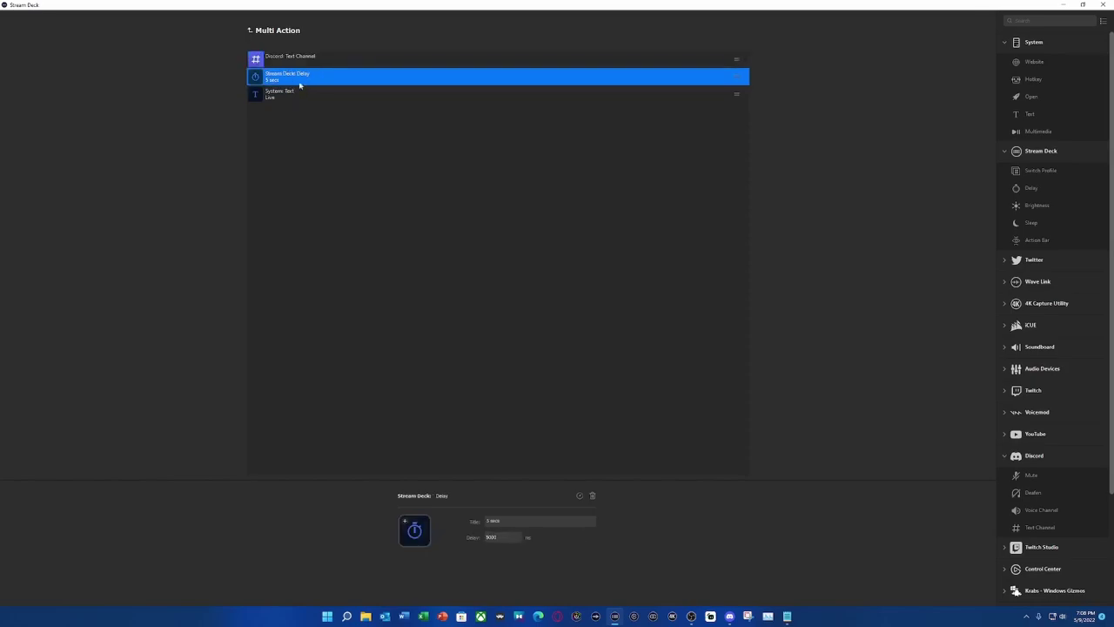
left_click(296, 90)
- Add a second 5-second Delay step after the Live message step
left_click(301, 57)
left_click(288, 78)
left_click(287, 94)
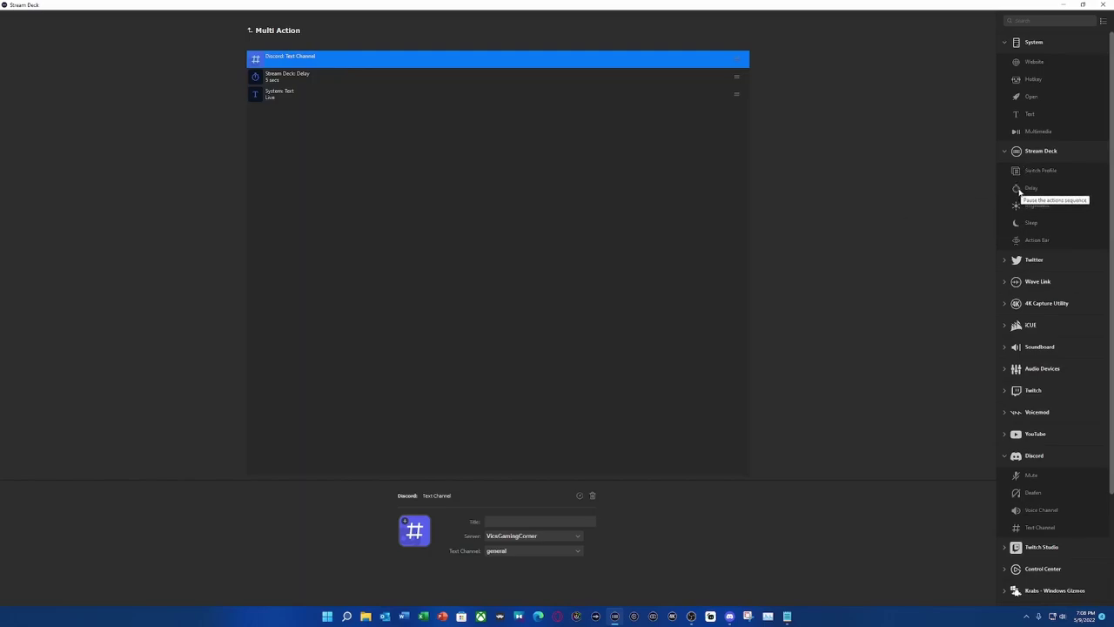
left_click_drag(1019, 190, 485, 201)
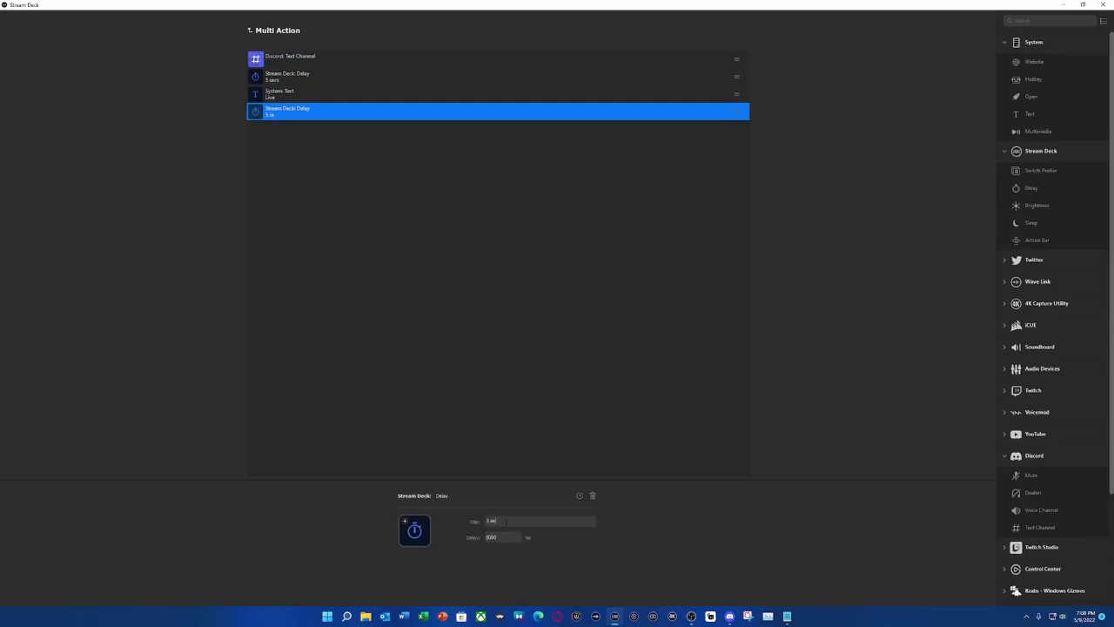
left_click(465, 236)
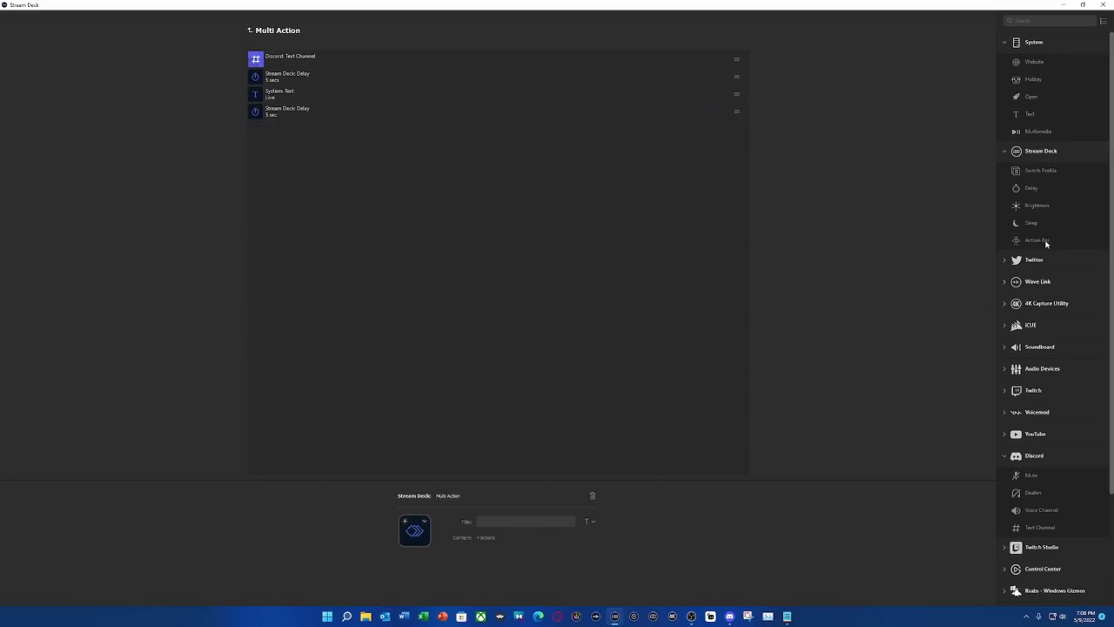
- Add a Discord Text Channel step posting to live-streams on the VicsGamingCorner server
left_click_drag(1019, 533, 340, 199)
left_click(508, 536)
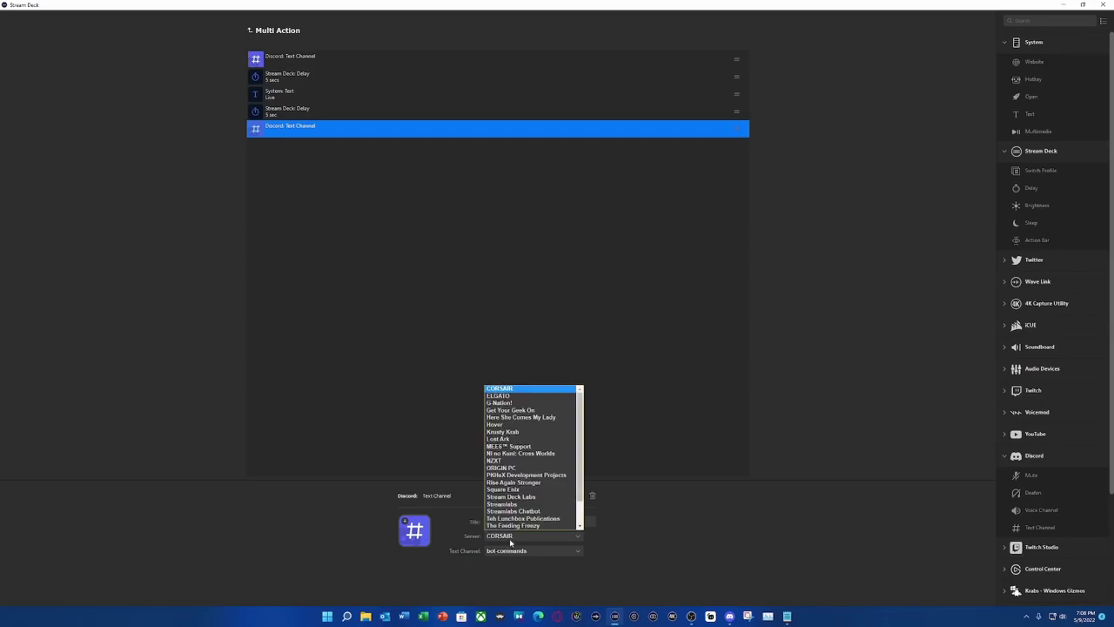
scroll(537, 528, "down", 5)
left_click(514, 527)
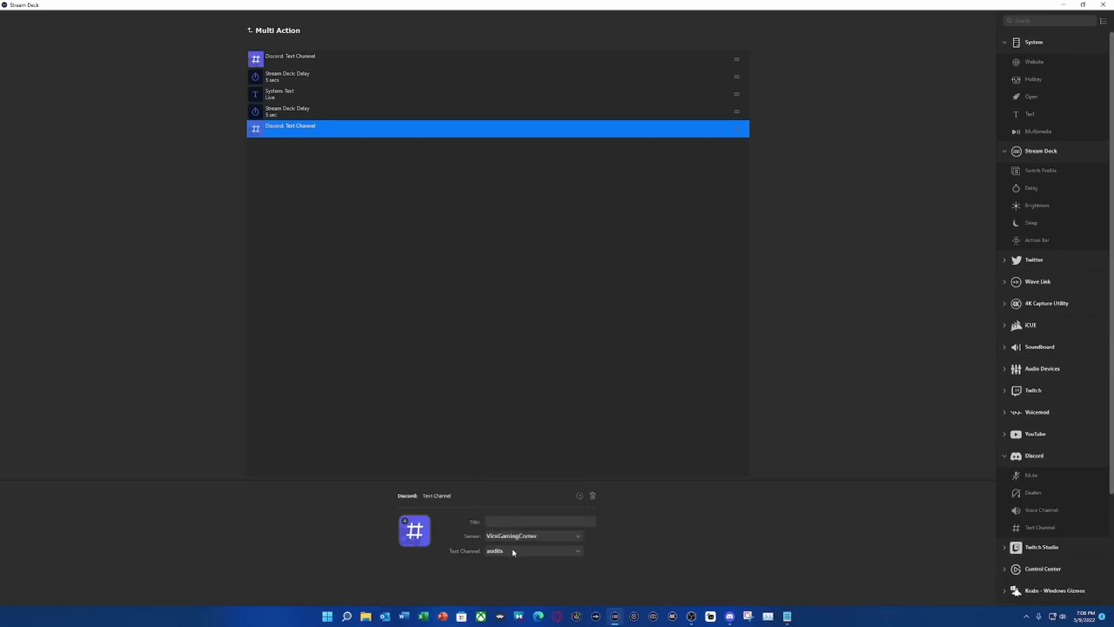
left_click(514, 551)
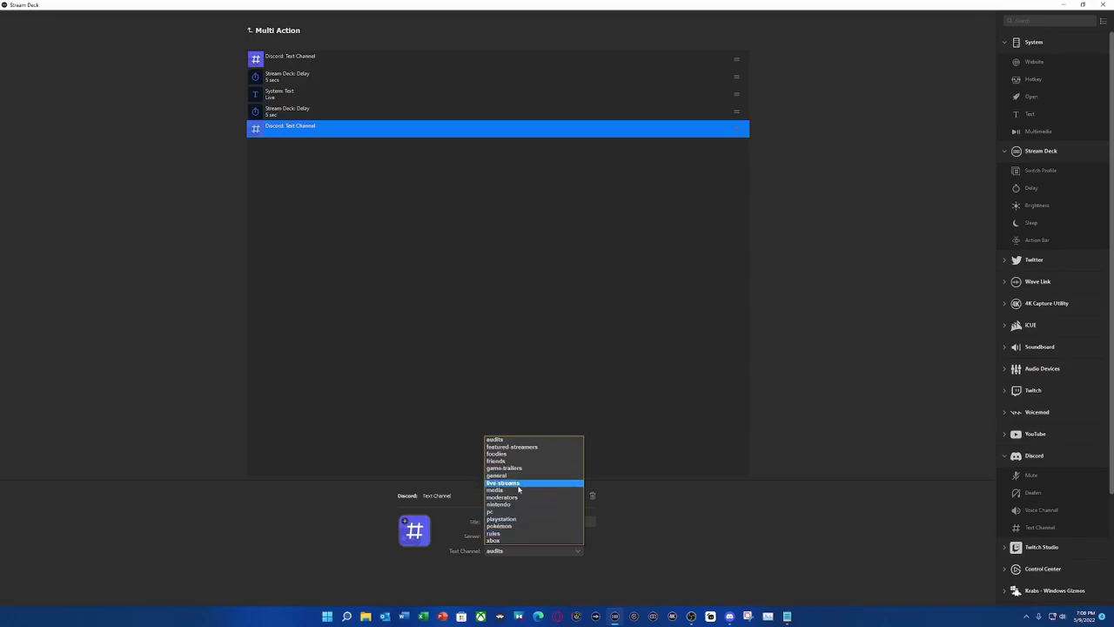
left_click(518, 484)
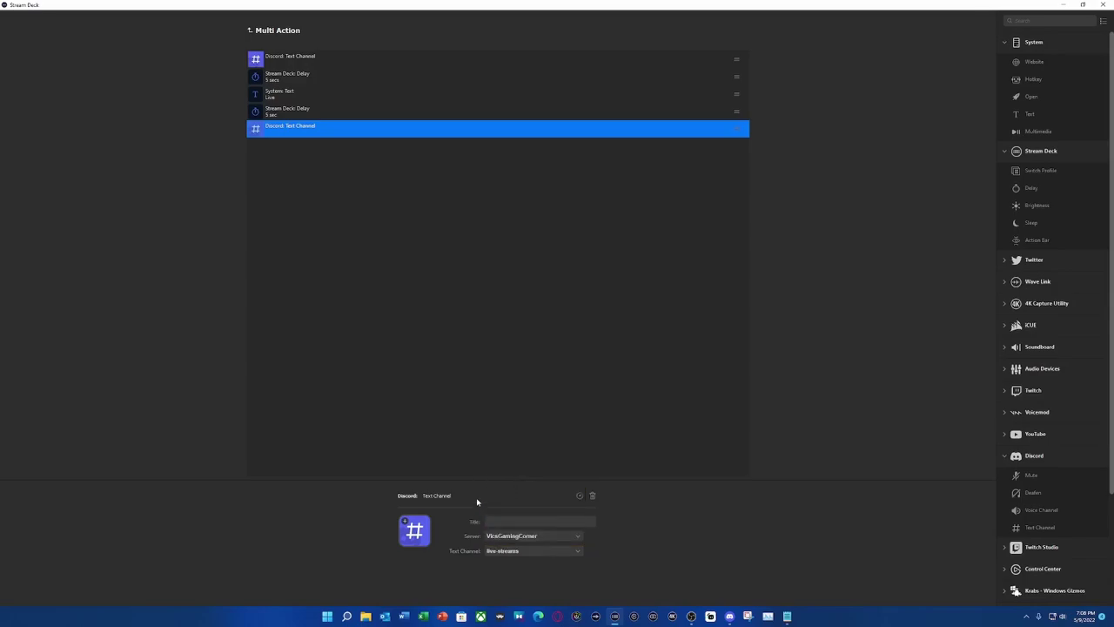
- Copy and paste the 5-second Delay and the Live Text step onto the end of the sequence
left_click(439, 336)
left_click(296, 76)
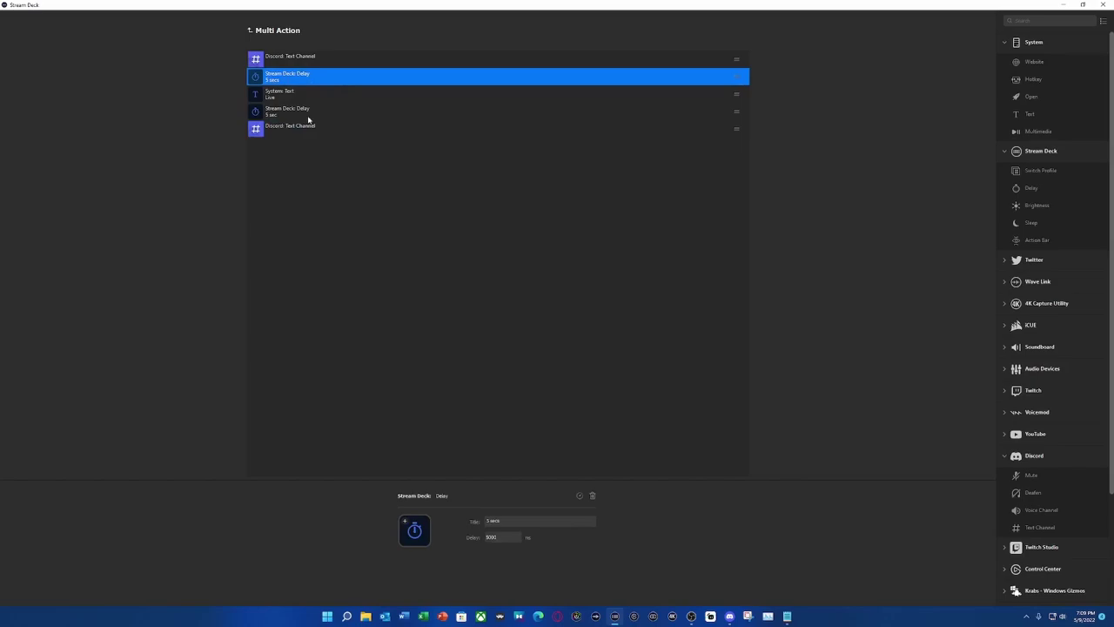
right_click(271, 166)
left_click(305, 183)
left_click(294, 100)
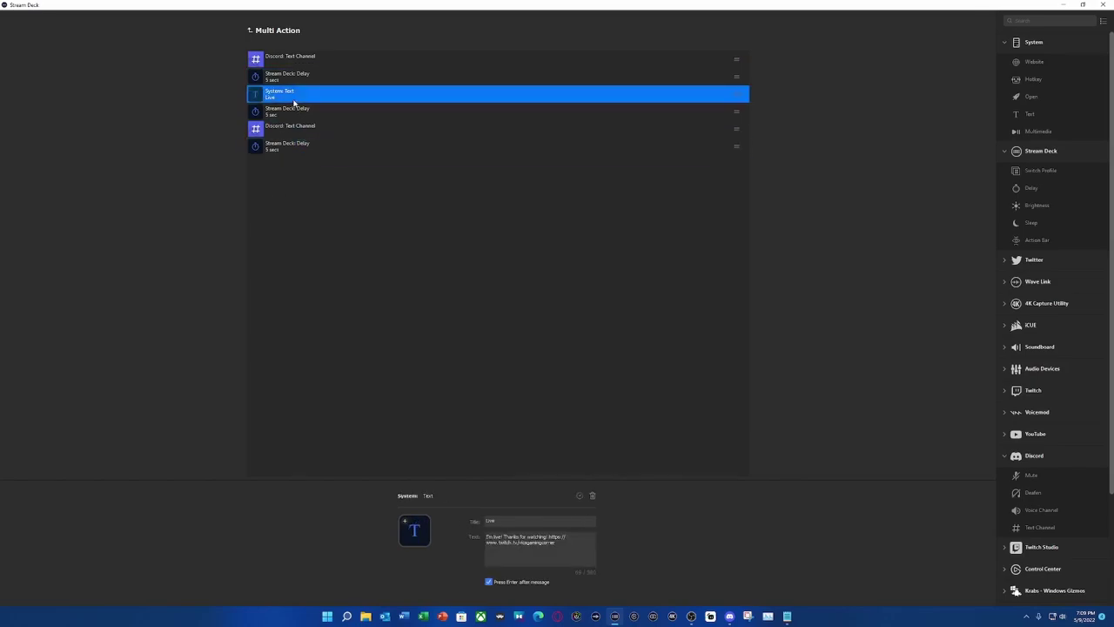
right_click(293, 103)
left_click(323, 101)
right_click(267, 181)
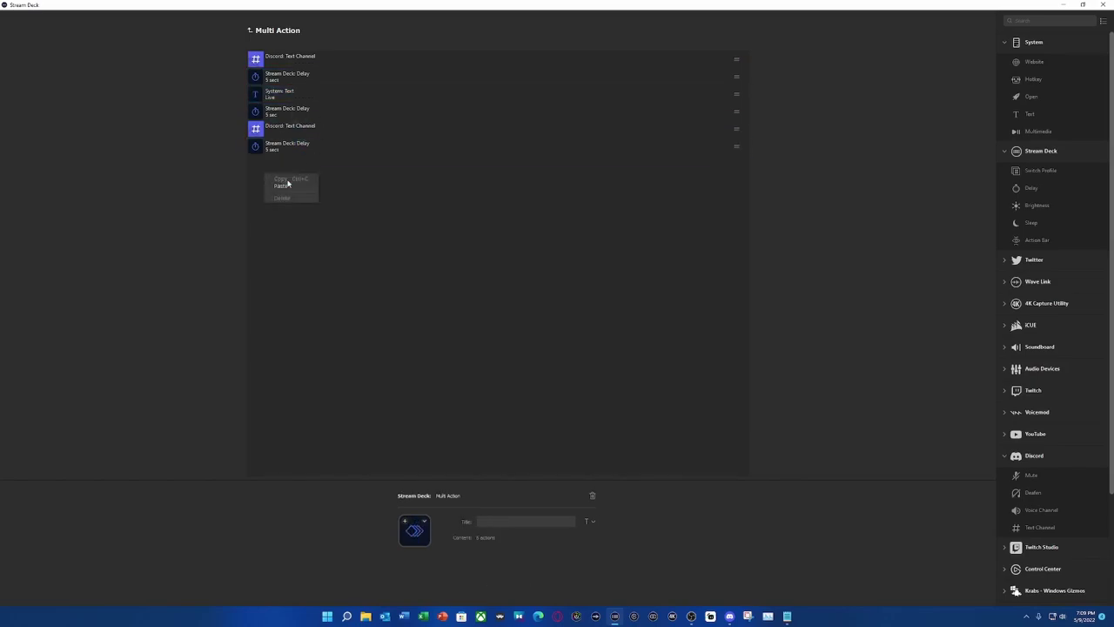
left_click(297, 185)
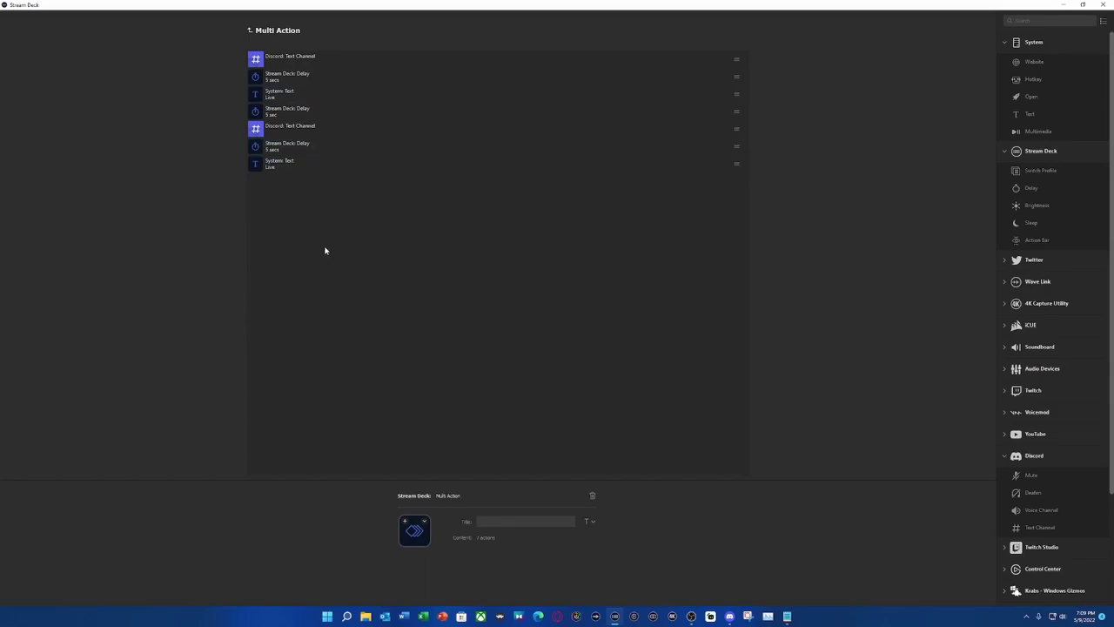
- Give the Multi Action key the title 'Live'
left_click(252, 31)
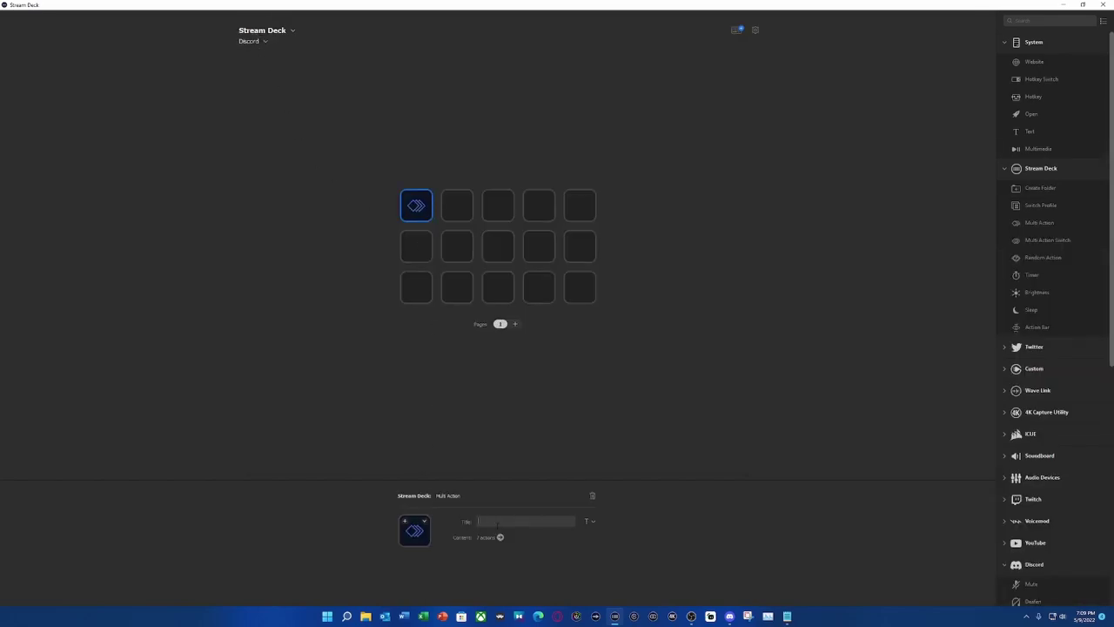
type("e")
left_click(535, 455)
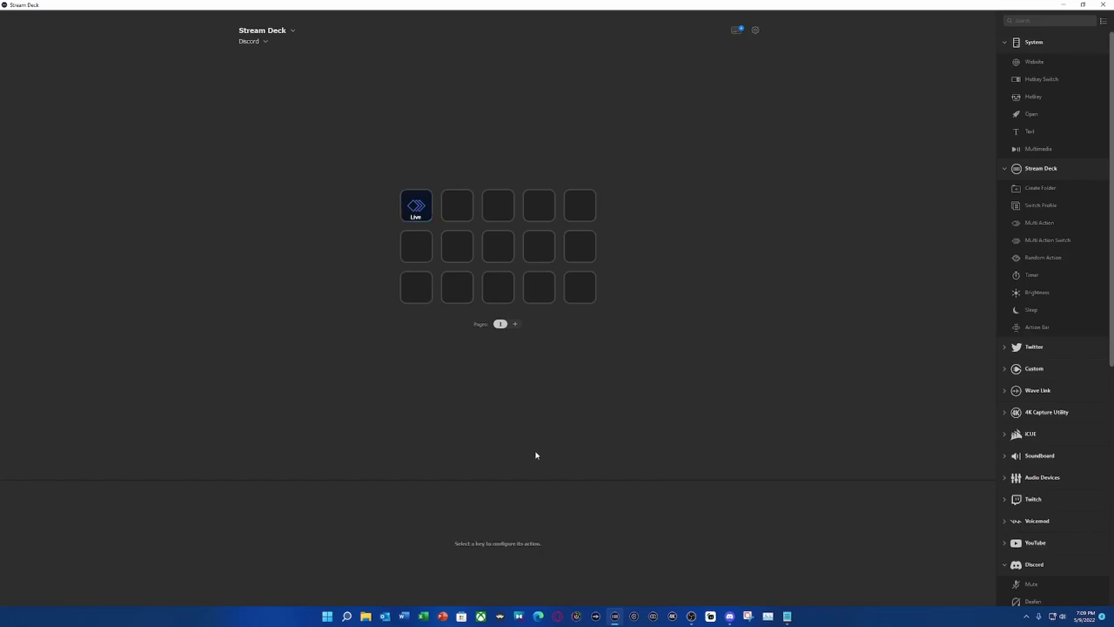
- Minimize Stream Deck and Notepad, then fire the Live key to post in #general and #live-streams
left_click(1060, 5)
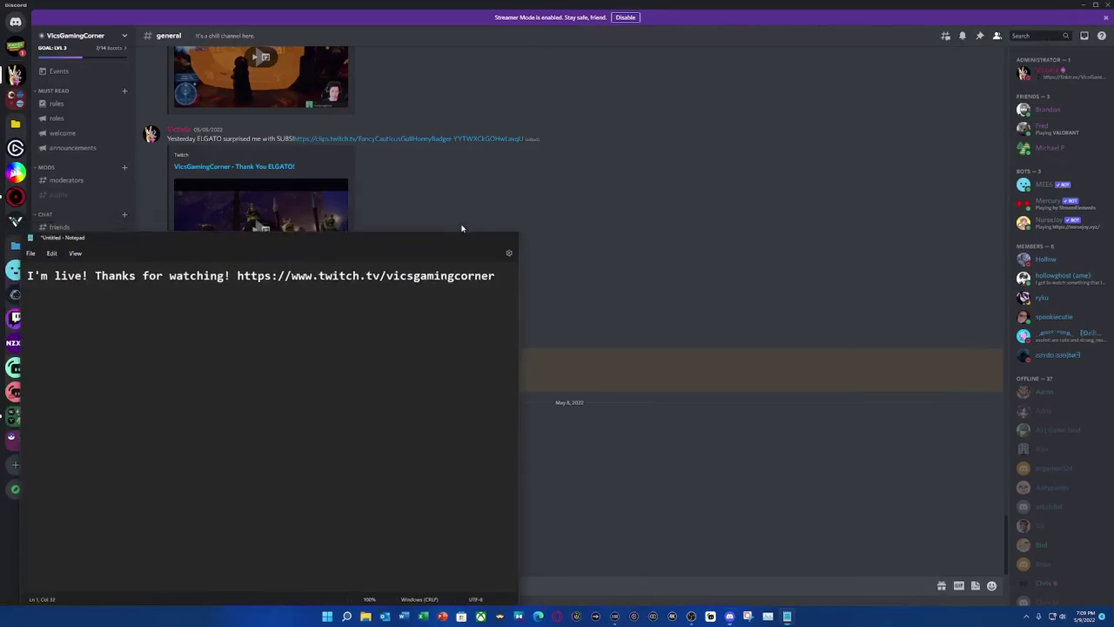
left_click(461, 227)
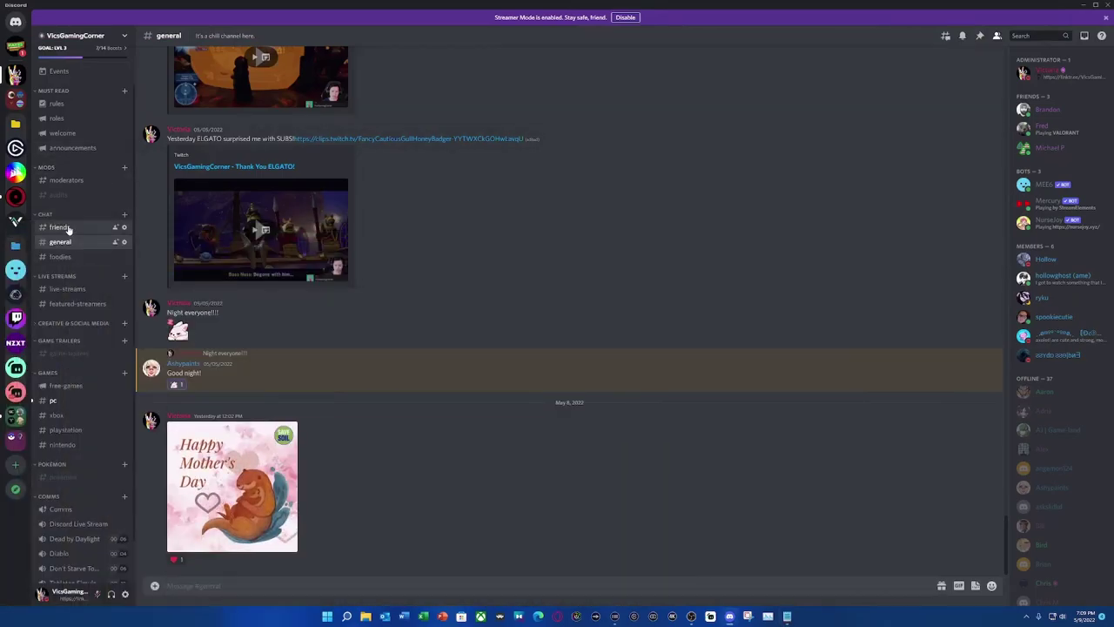
left_click(62, 132)
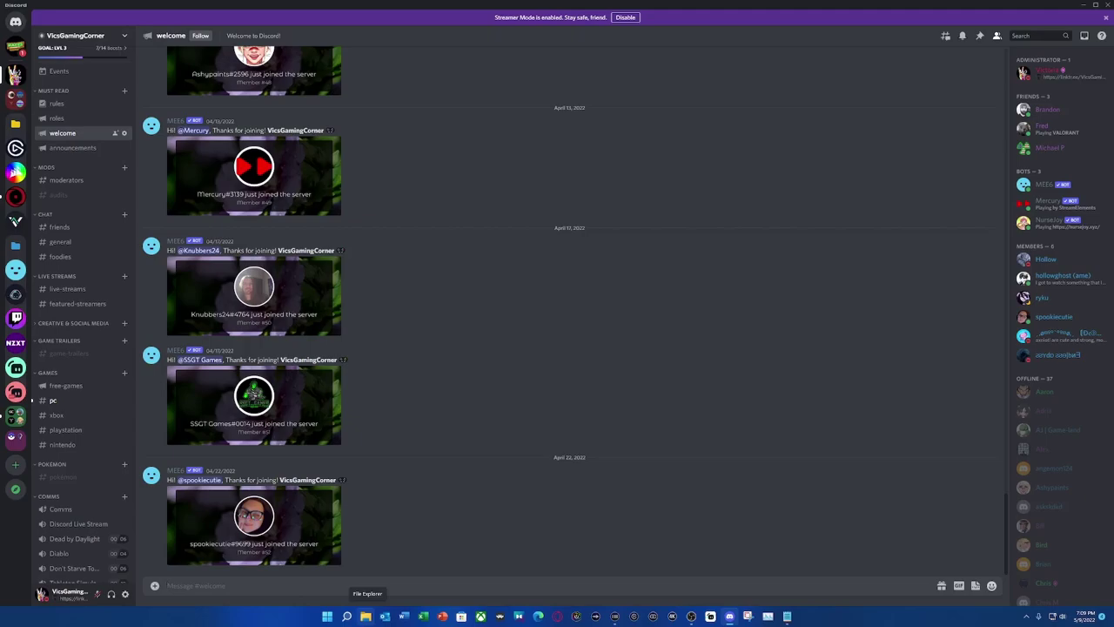
key("alt+Left")
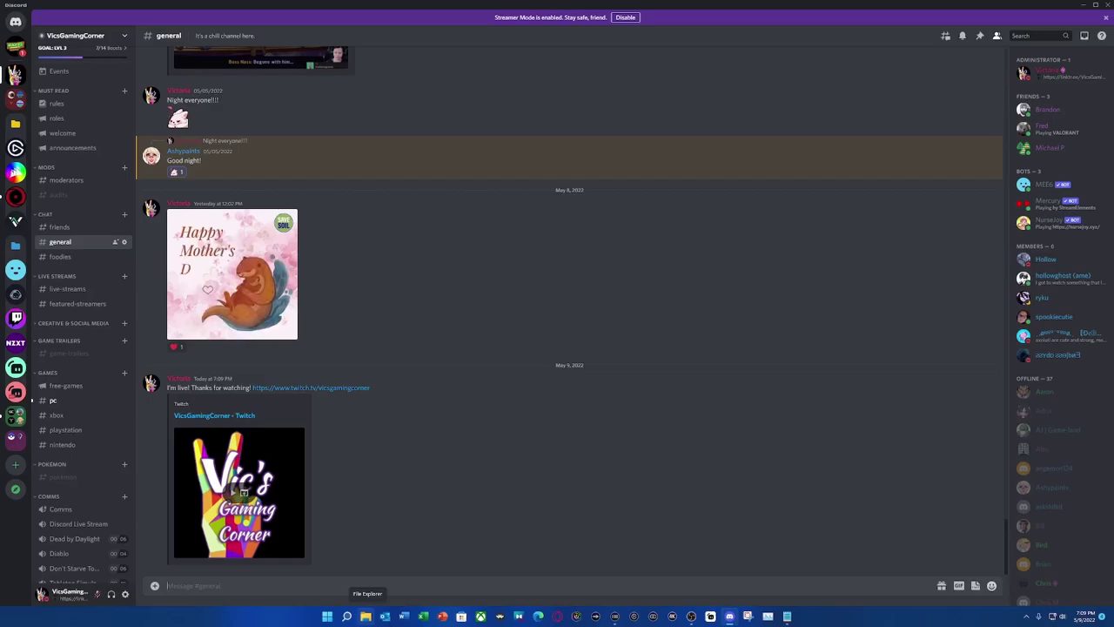
key("alt+Down")
key("alt+Down")
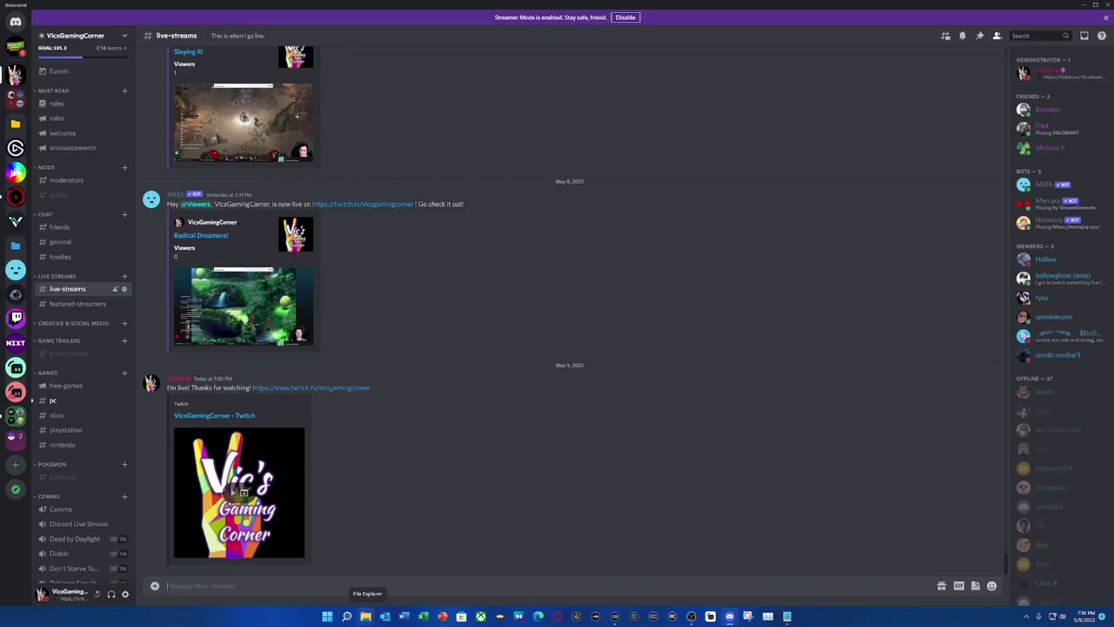
- Inspect the Night key's Multi Action list of channel, 5-second delay and text steps
left_click(992, 375)
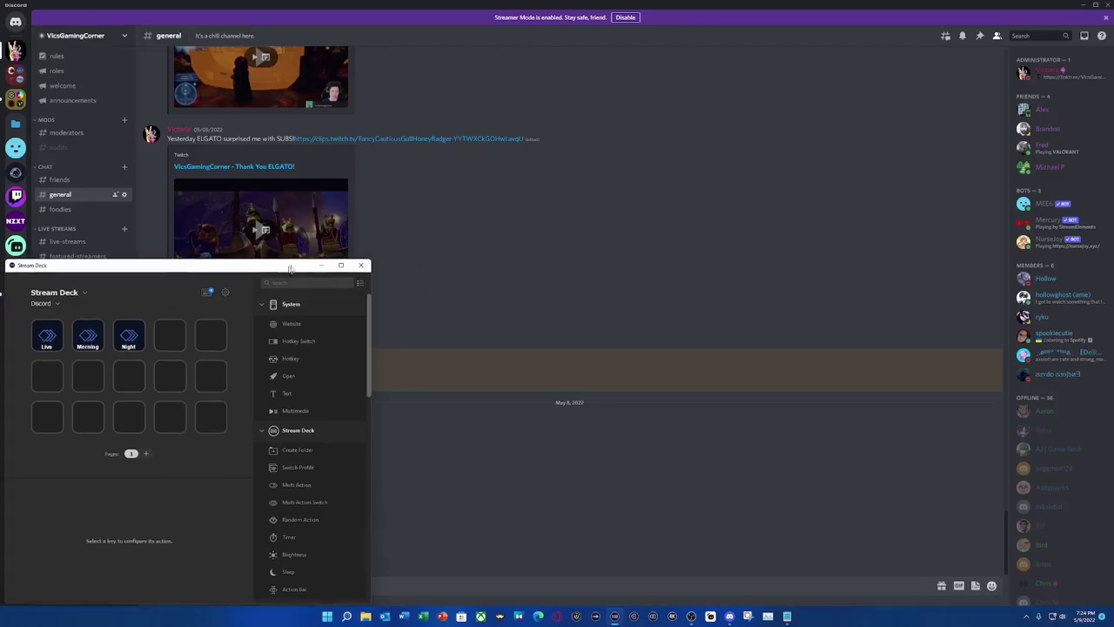
left_click_drag(251, 268, 453, 250)
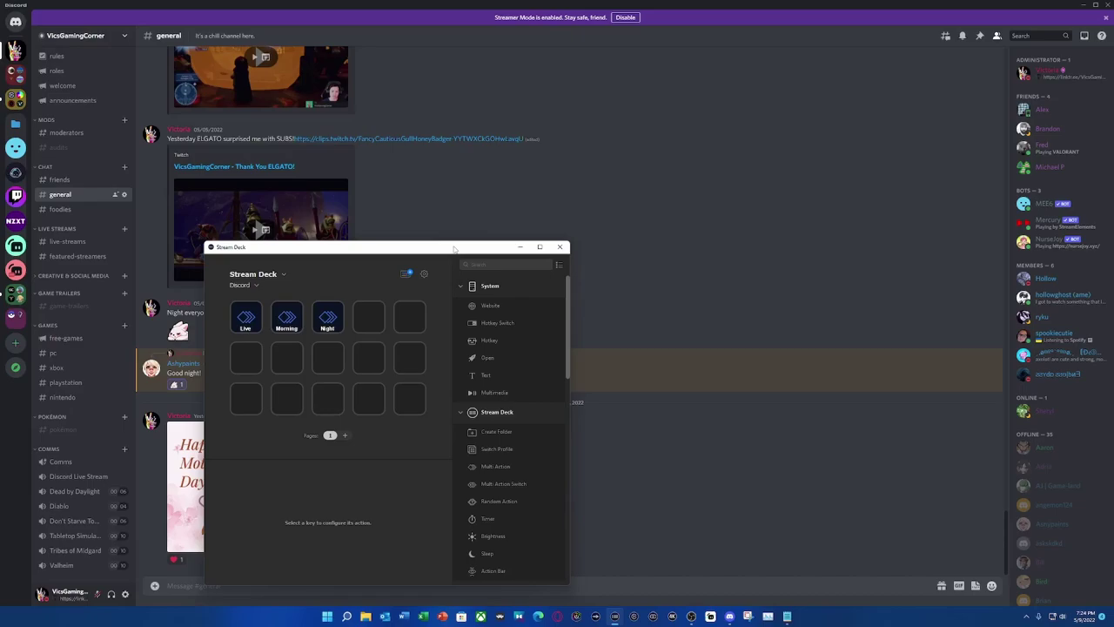
left_click(339, 324)
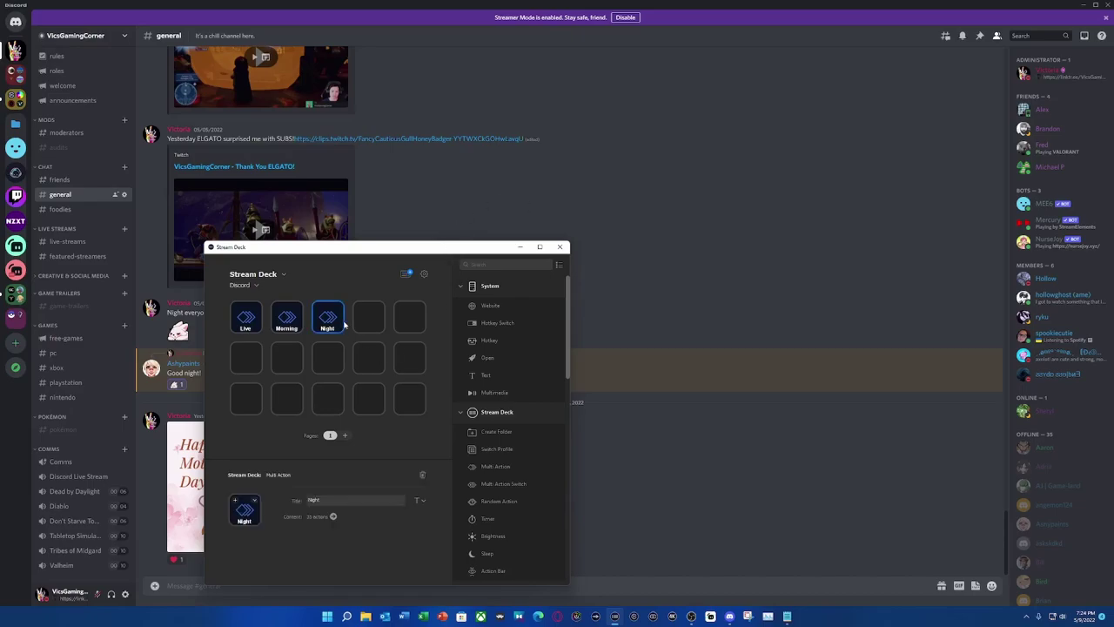
left_click(343, 322)
left_click(270, 321)
scroll(288, 451, "down", 5)
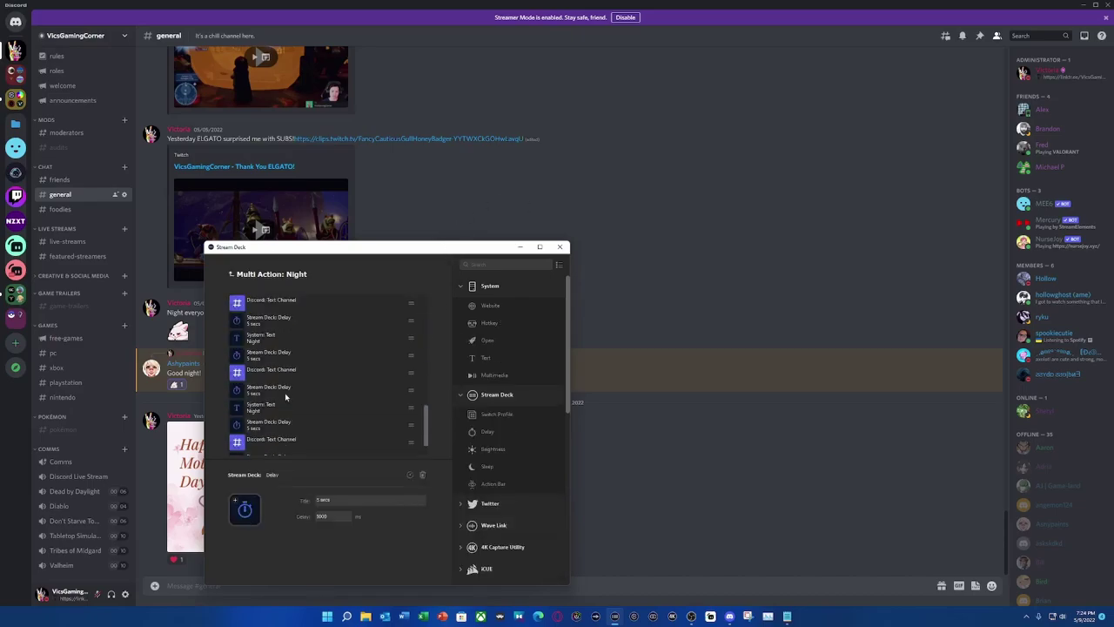
scroll(311, 381, "up", 5)
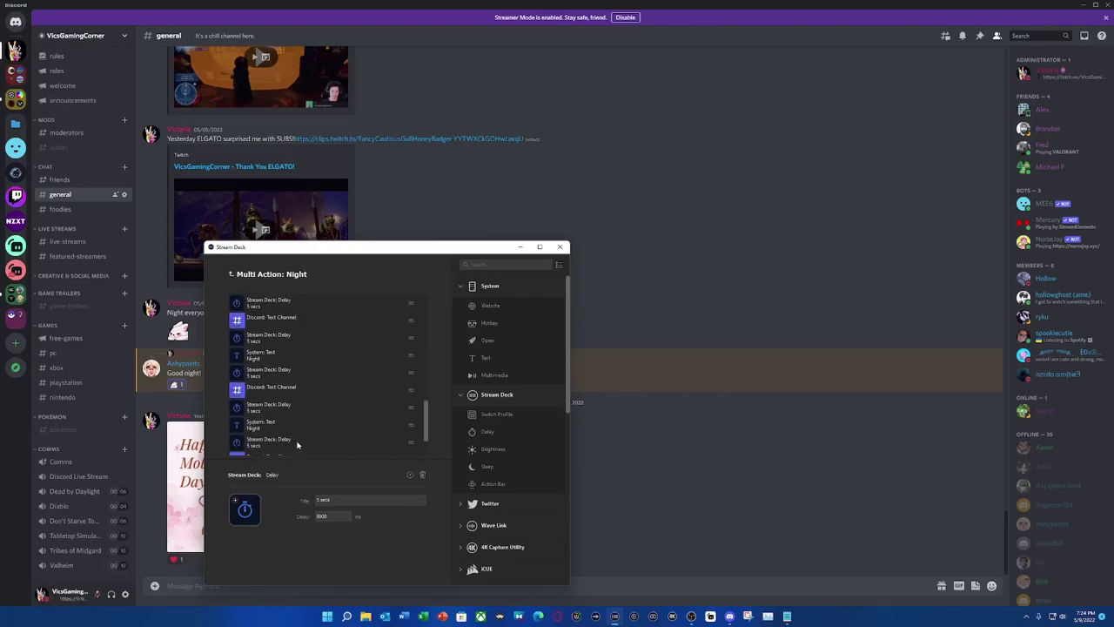
scroll(324, 357, "down", 3)
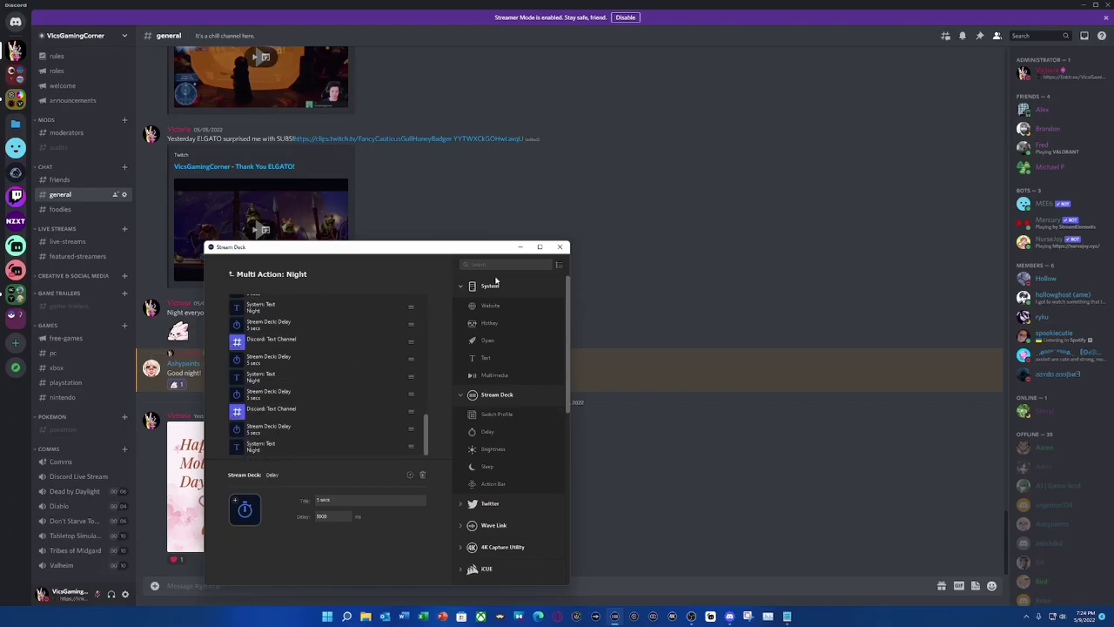
- Switch back to the Discord profile and minimize the Stream Deck window
left_click(559, 246)
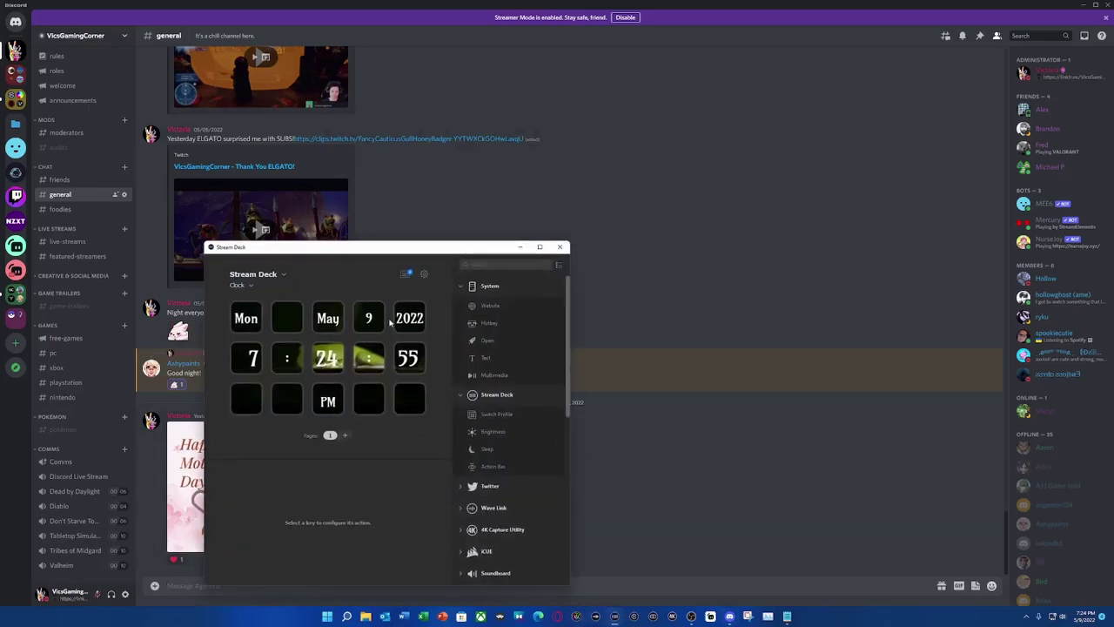
left_click(243, 285)
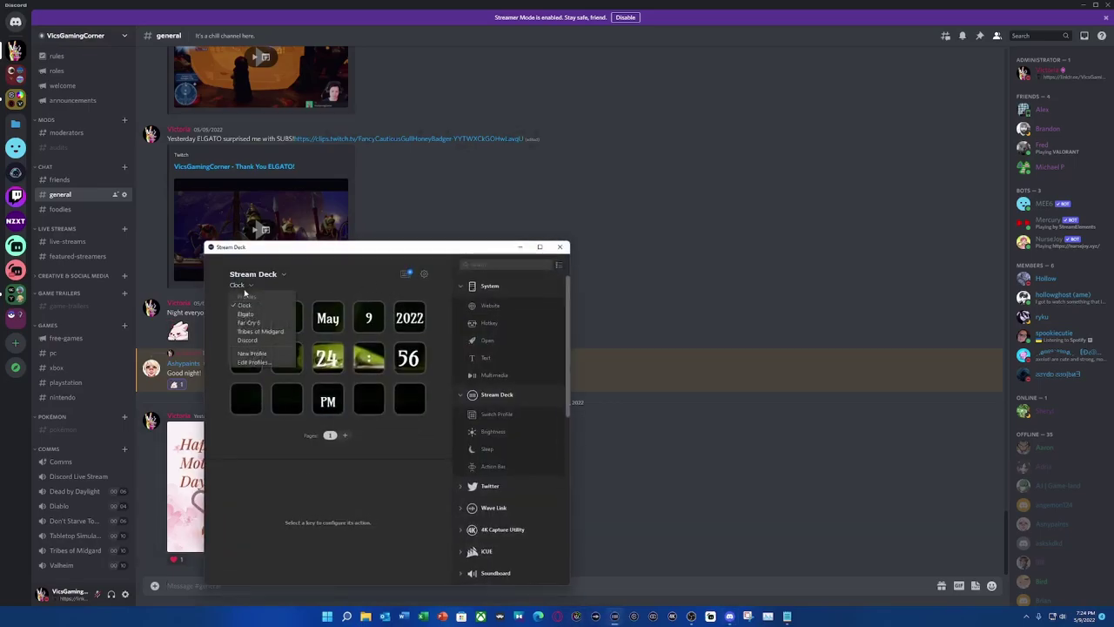
left_click(257, 337)
left_click(521, 247)
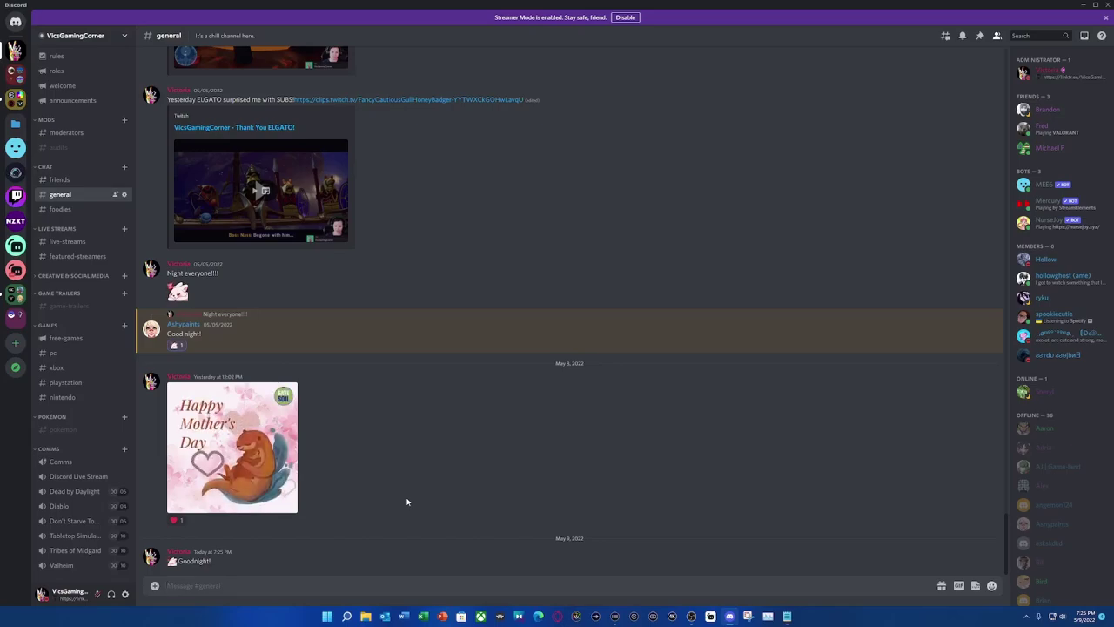
- Check the Goodnight!! post in Elgato, Visuals by Impulse, and the newest messages of CORSAIR #casual
key("ctrl+alt+Down")
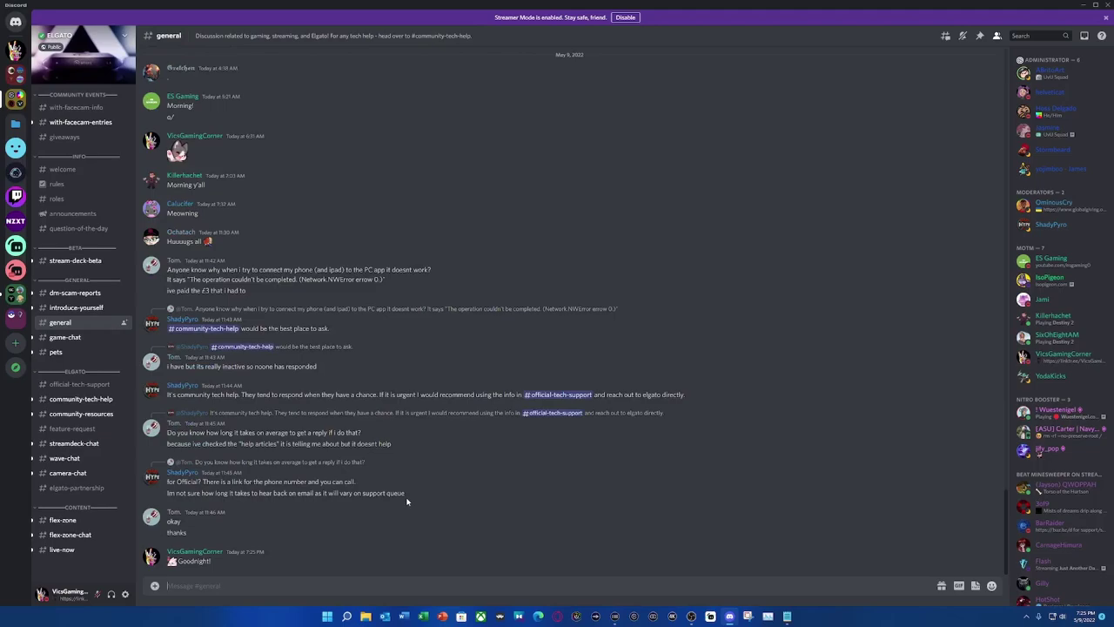
key("ctrl+alt+Down")
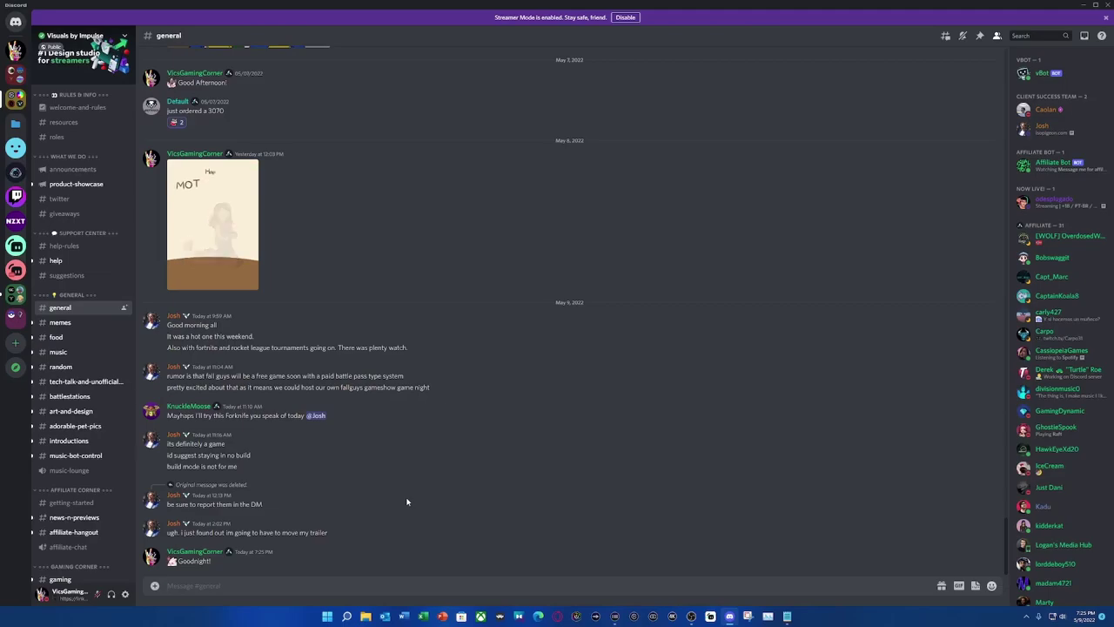
key("ctrl+alt+Down")
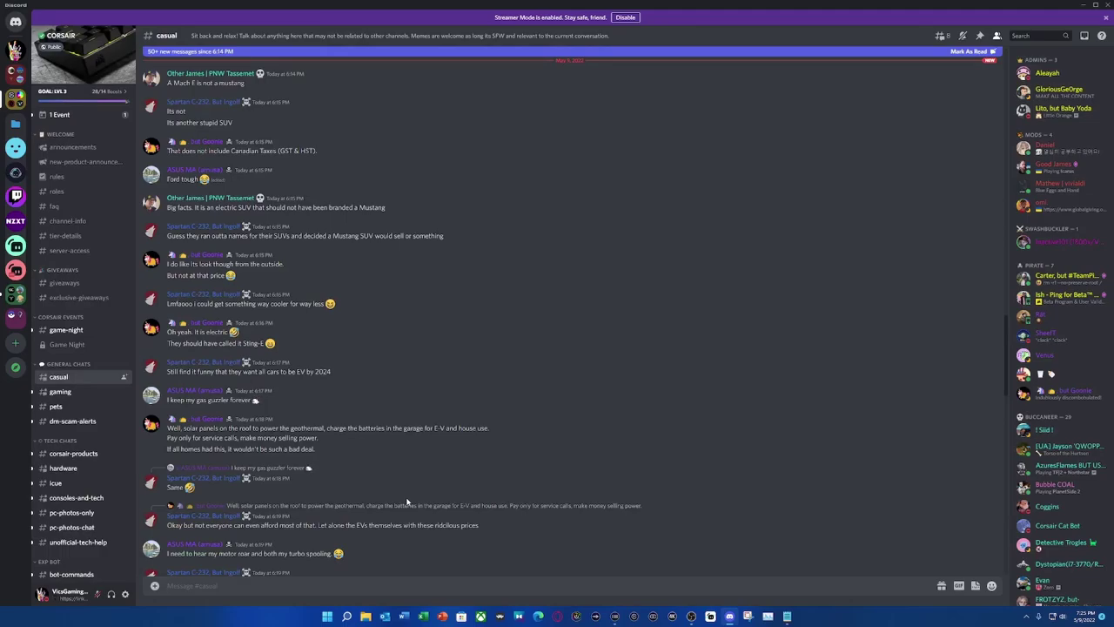
scroll(407, 502, "down", 15)
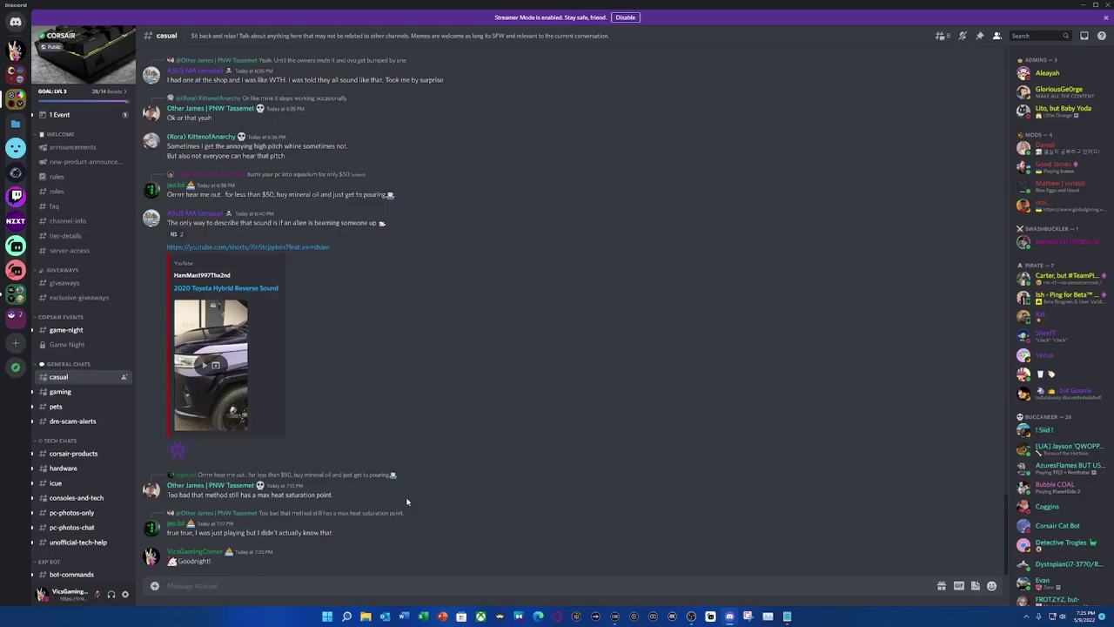
- Check Goodnight!! in Teh Lunchbox, Rise Again Stronger, G-Nation!, The Feeding Frenzy and Here She Comes My Lady
key("ctrl+alt+Down")
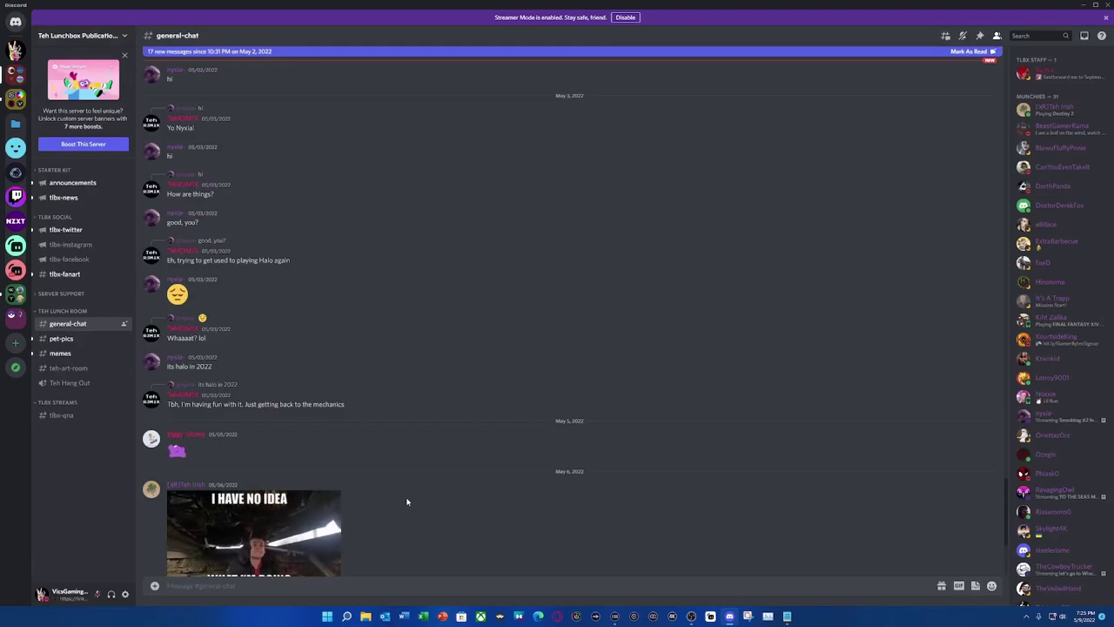
scroll(407, 501, "down", 3)
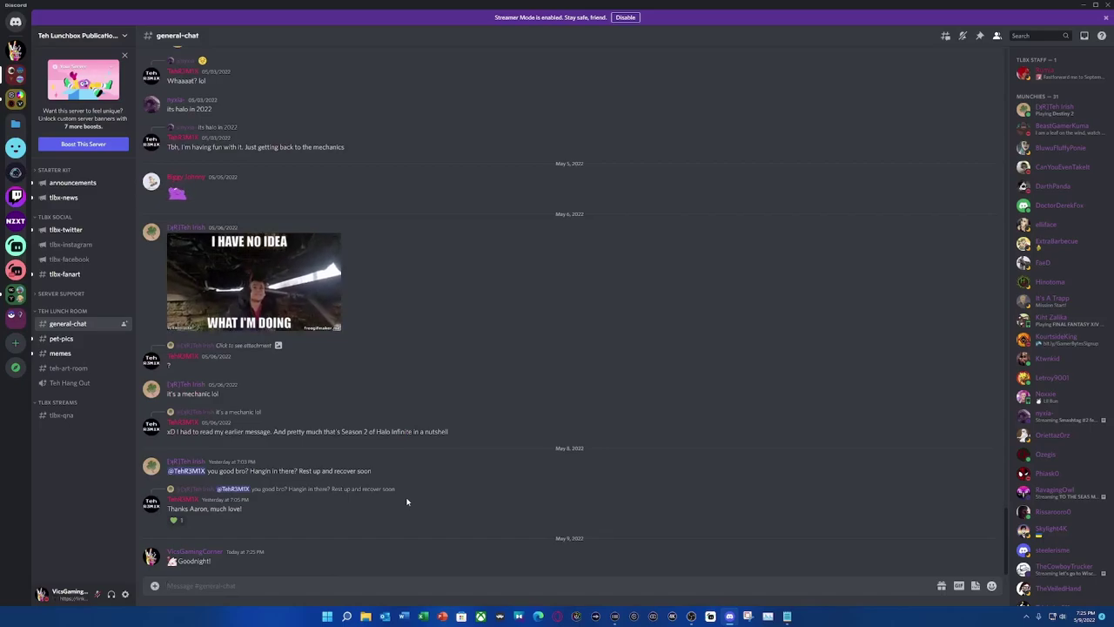
key("ctrl+alt+Down")
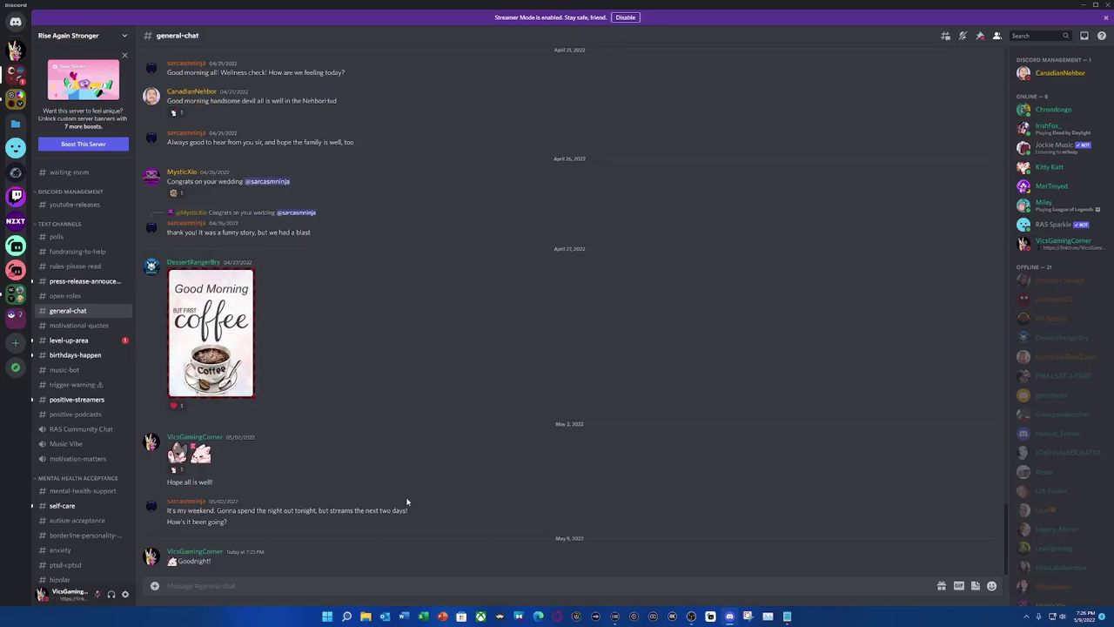
key("ctrl+alt+Down")
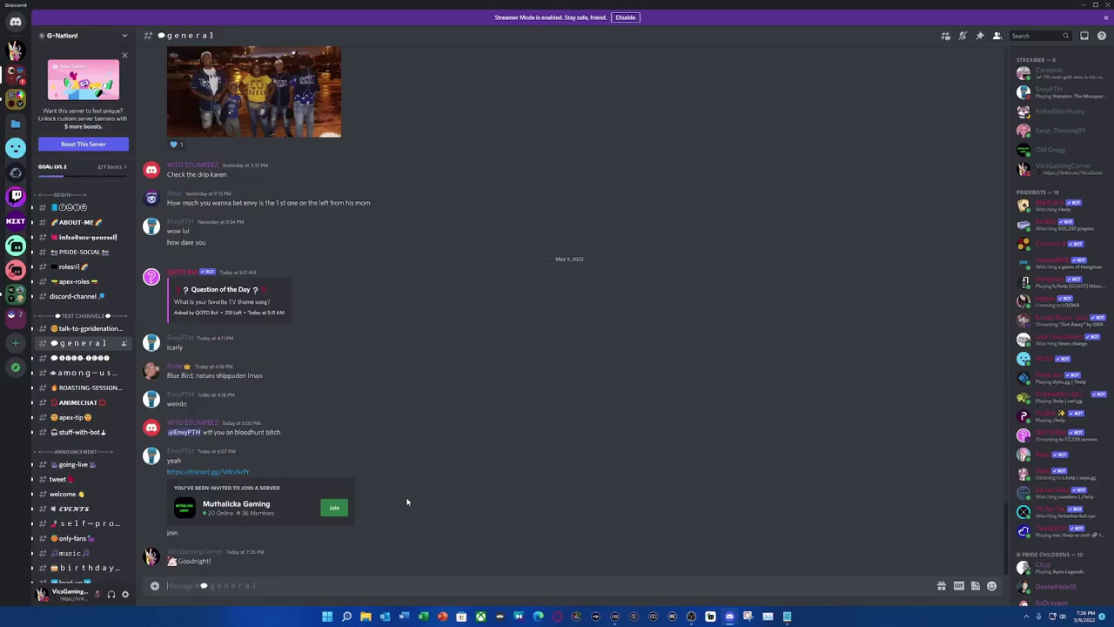
key("ctrl+alt+Down")
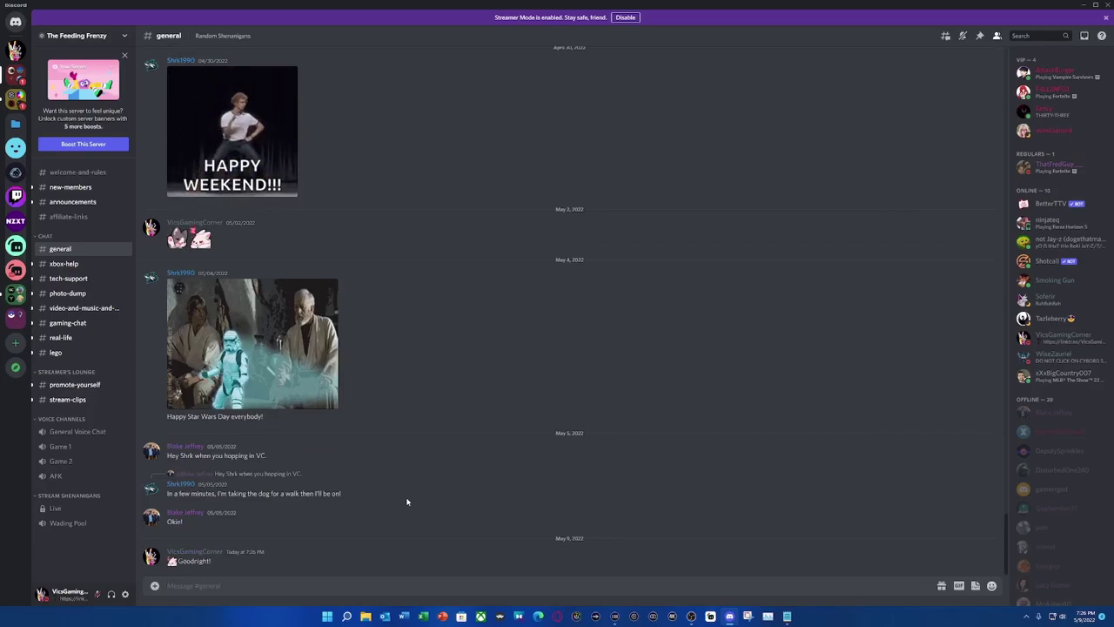
key("ctrl+alt+Down")
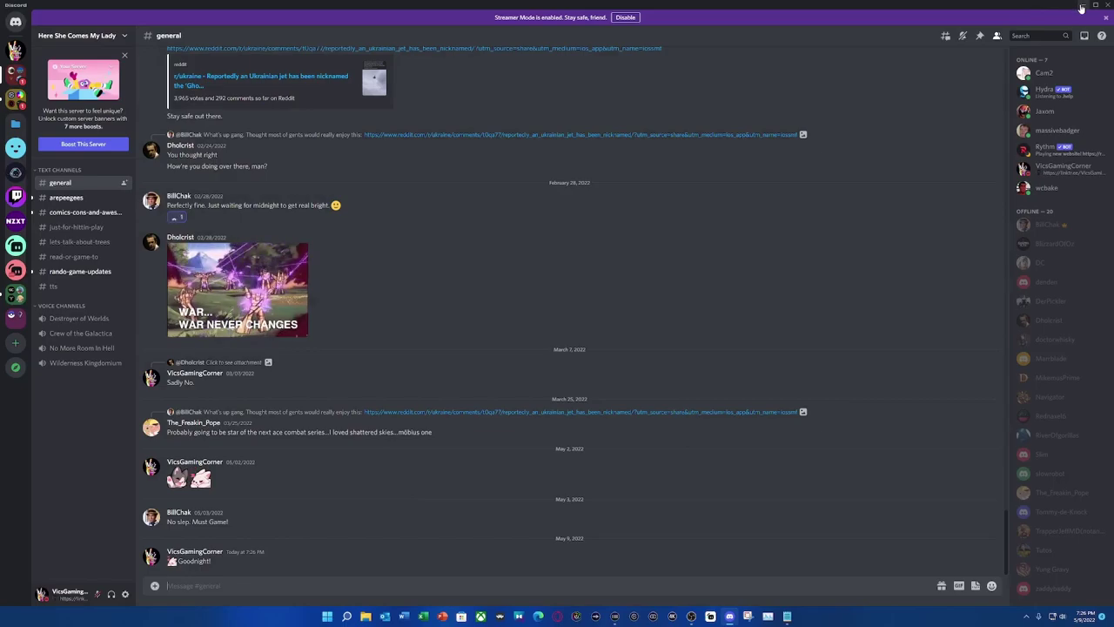
- Bring Stream Deck in front of Discord and show the Morning key's 15-action Multi Action panel
key("super+d")
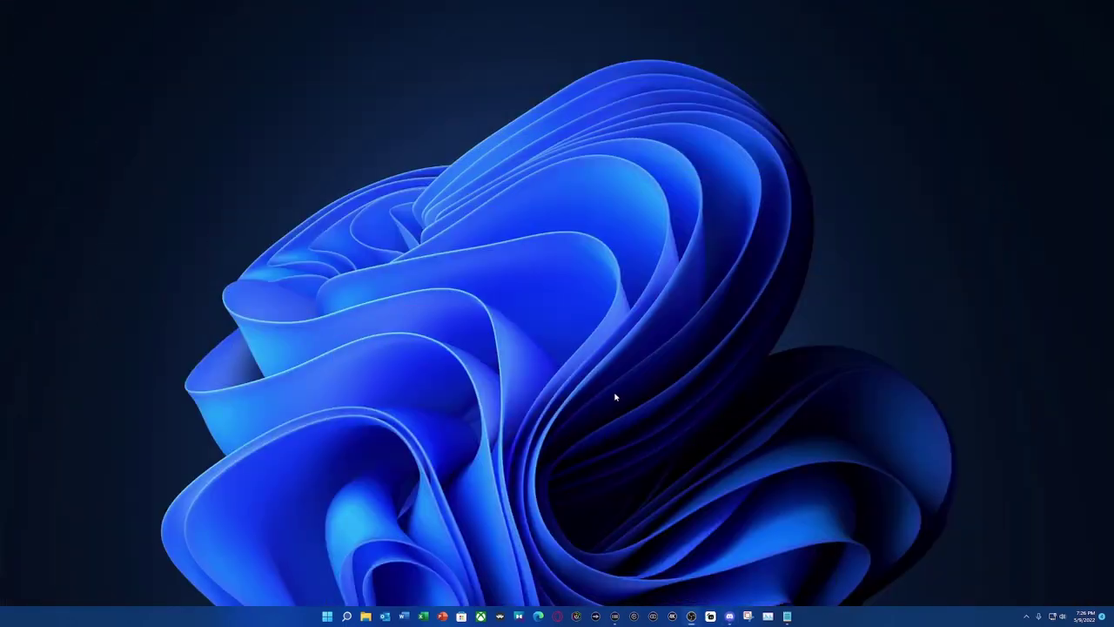
left_click(616, 618)
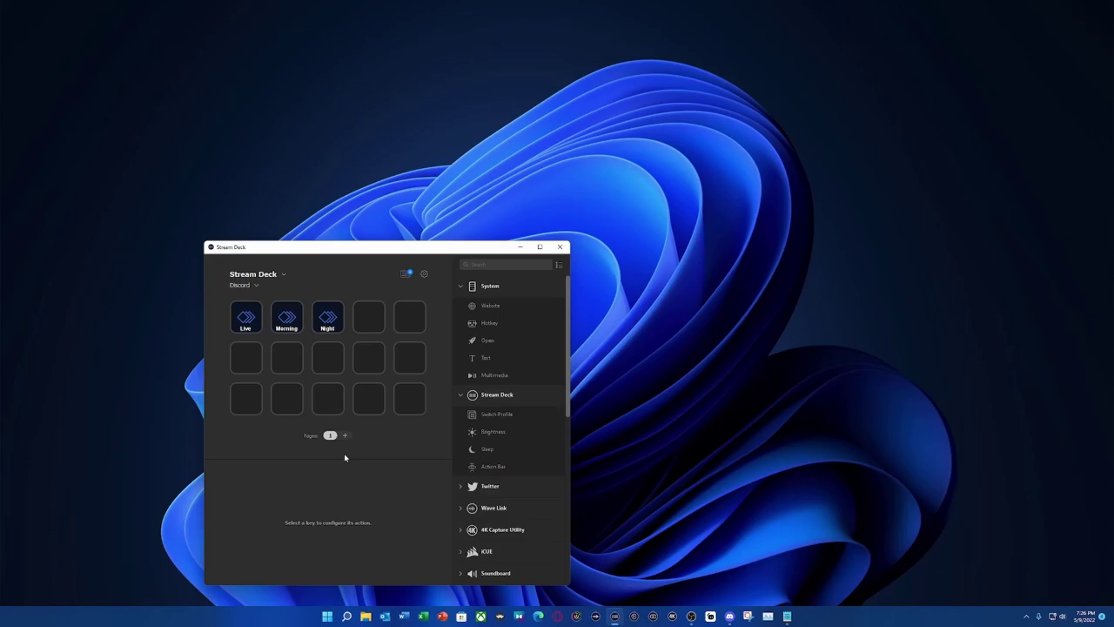
left_click(297, 326)
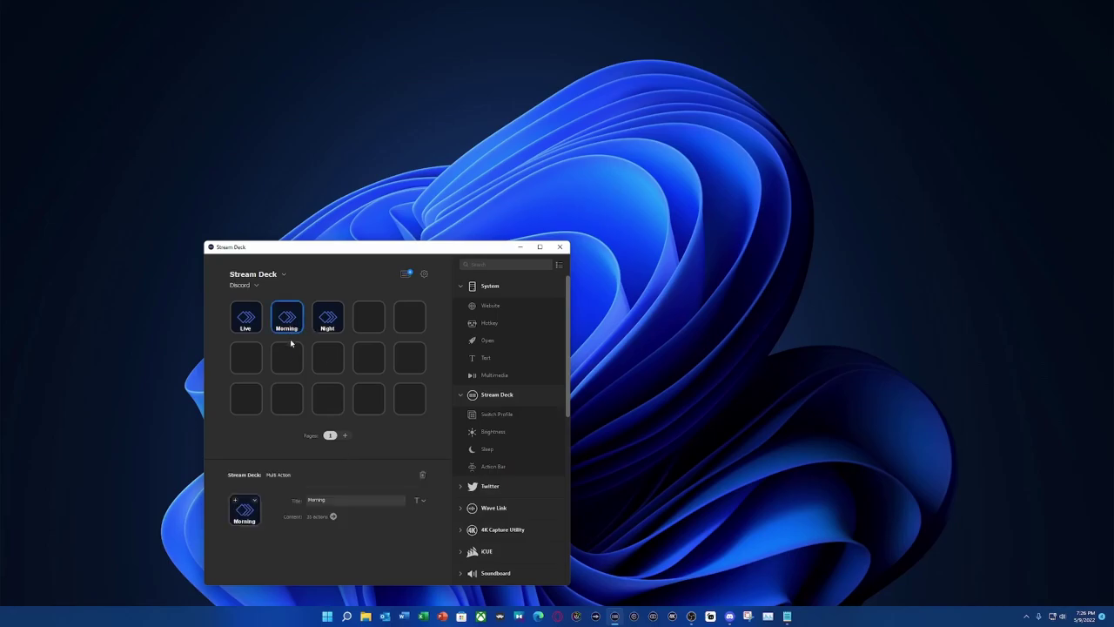